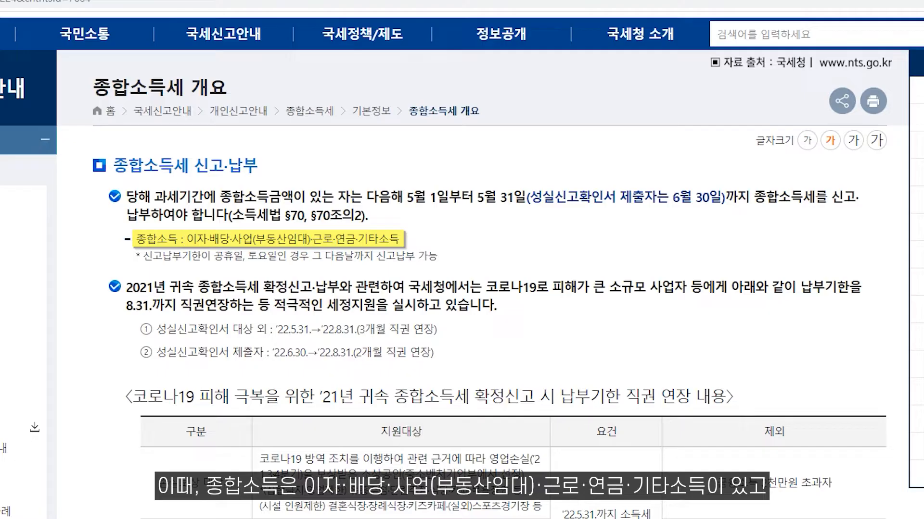
{"action": "scroll", "coordinate": [462, 259], "scroll_direction": "down", "scroll_amount": 10}
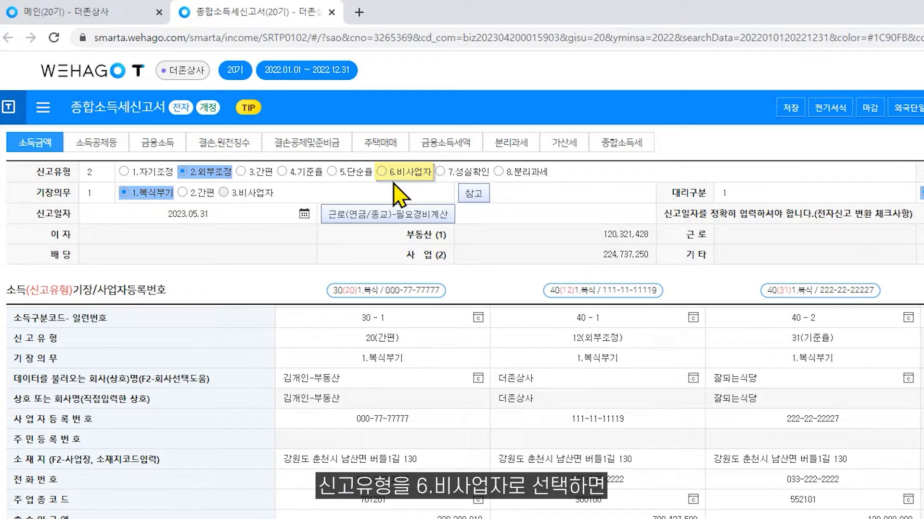
Step: Switch the filing type (신고유형) to 6.비사업자 and return it to 2.외부조정
{"action": "left_click", "coordinate": [382, 173]}
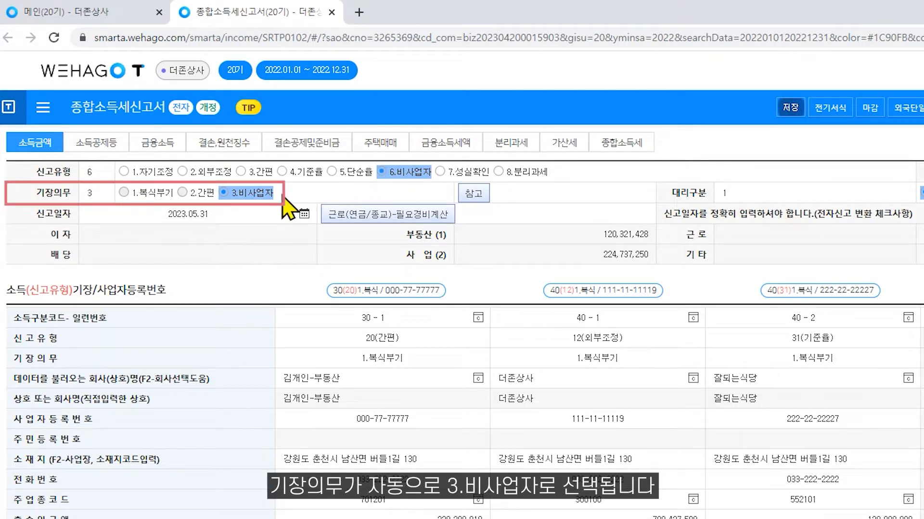
{"action": "left_click", "coordinate": [194, 172]}
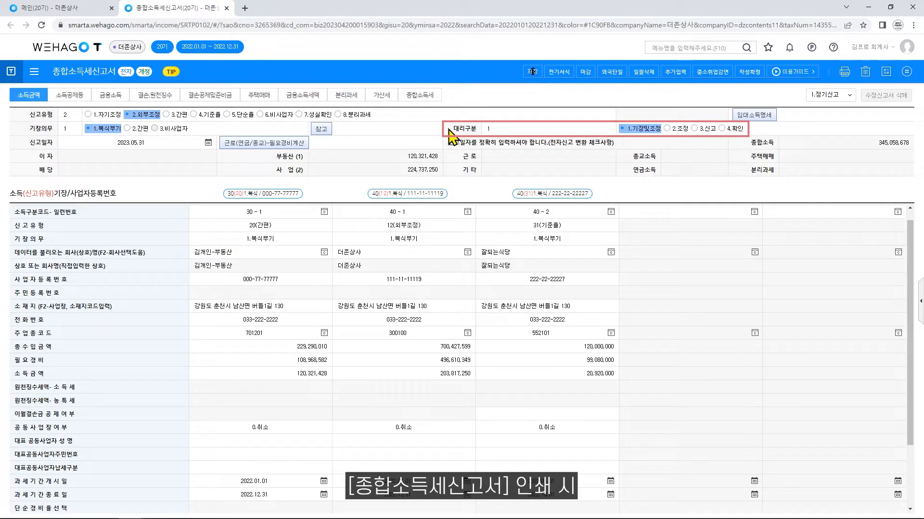
Step: Open the print preview of the income tax return, view page 2, and close the preview
{"action": "left_click", "coordinate": [844, 73]}
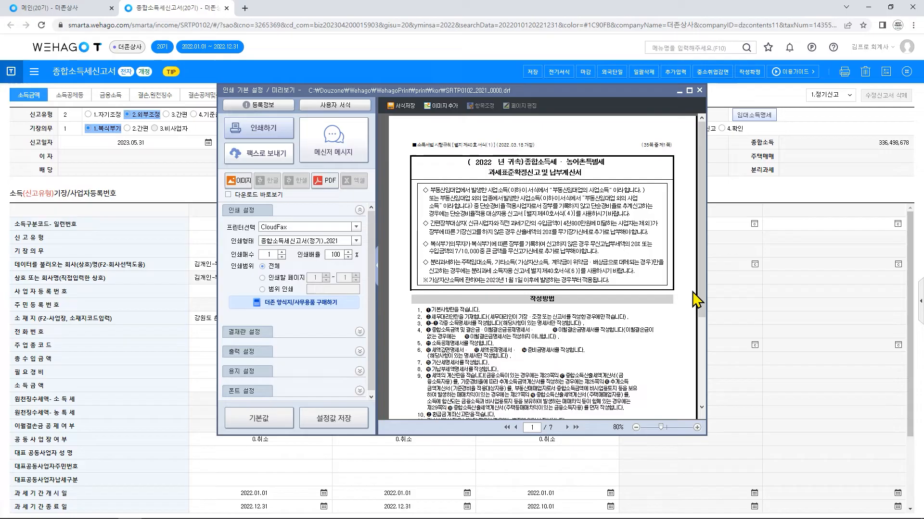
{"action": "left_click", "coordinate": [567, 427]}
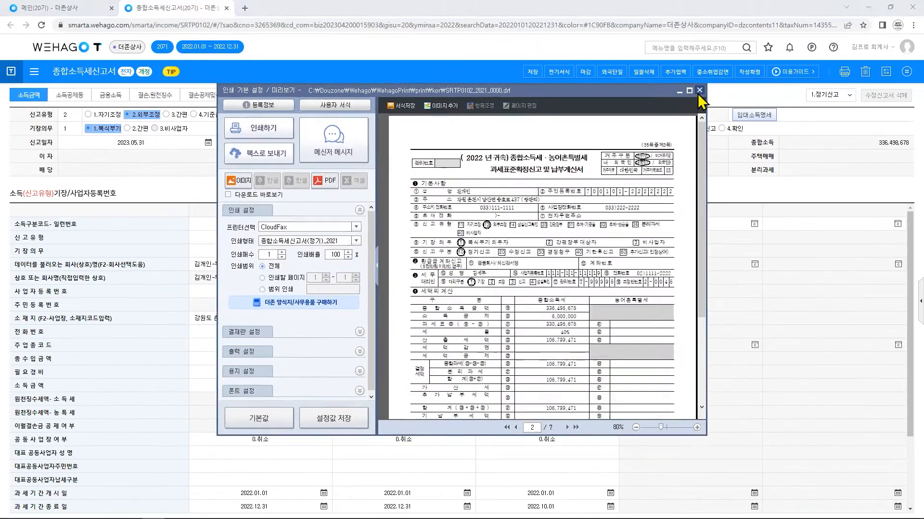
{"action": "left_click", "coordinate": [818, 5]}
Step: Check page 2 of the print preview with the agent type (대리구분) cleared, and restore it to 1.기장및조정
{"action": "left_click", "coordinate": [525, 129]}
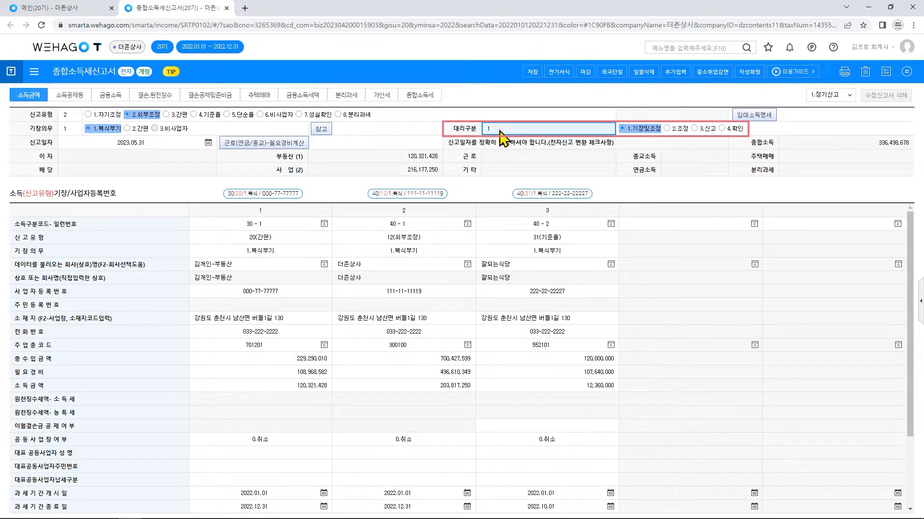
{"action": "key", "text": "space"}
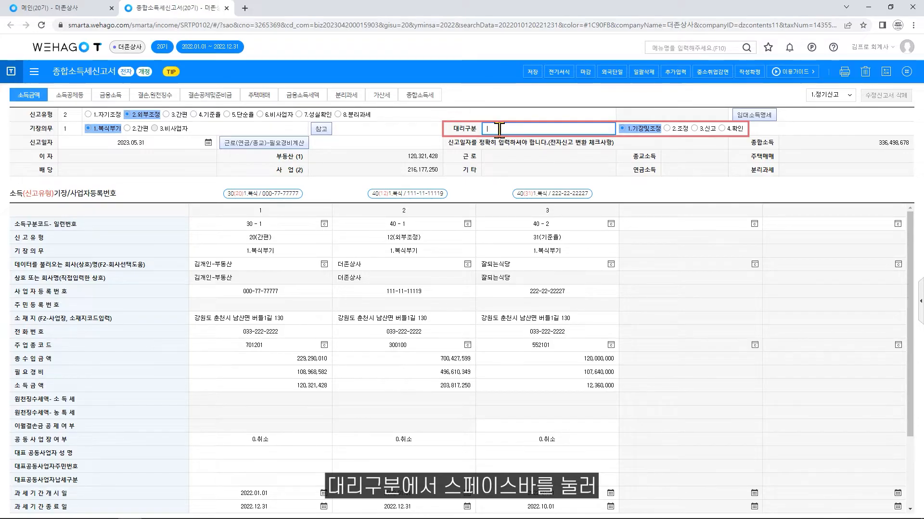
{"action": "left_click", "coordinate": [841, 77]}
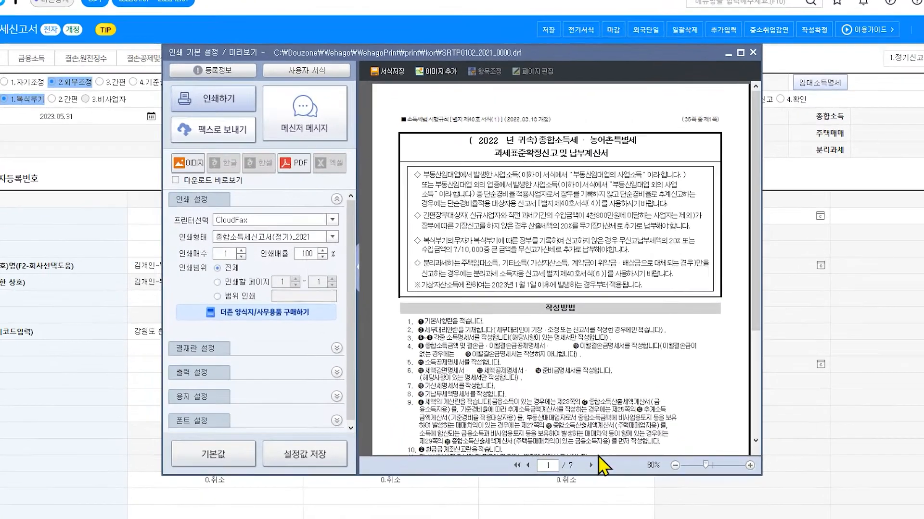
{"action": "left_click", "coordinate": [567, 428]}
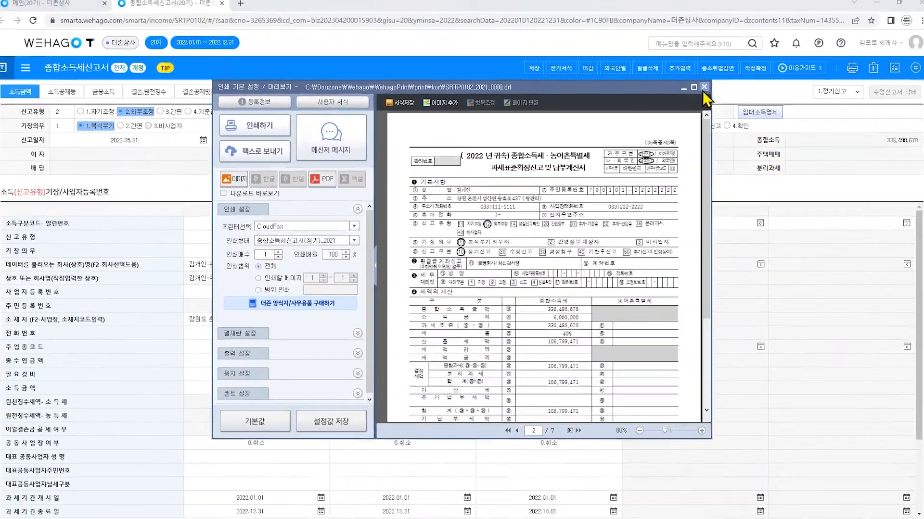
{"action": "left_click", "coordinate": [818, 6]}
{"action": "left_click", "coordinate": [626, 129]}
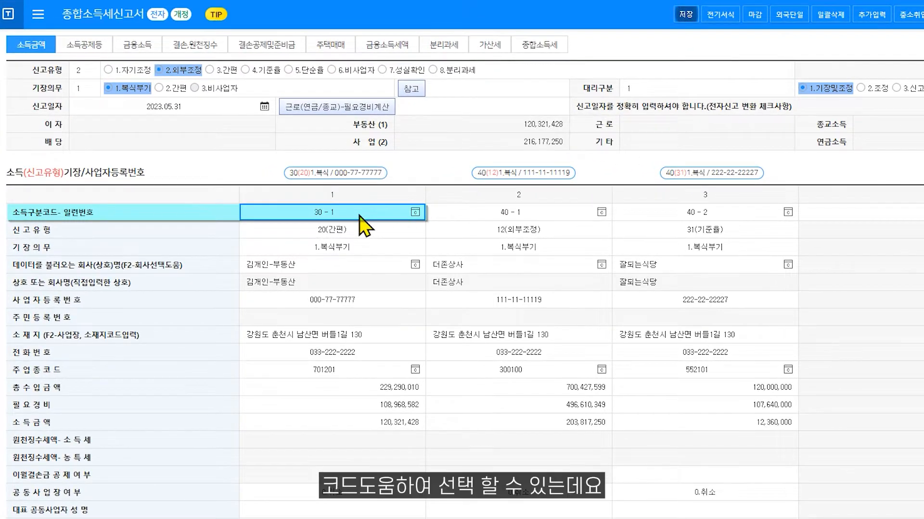
Step: Open the income classification code list for the first business column and look through codes 32, 31, 41 and 61
{"action": "key", "text": "F2"}
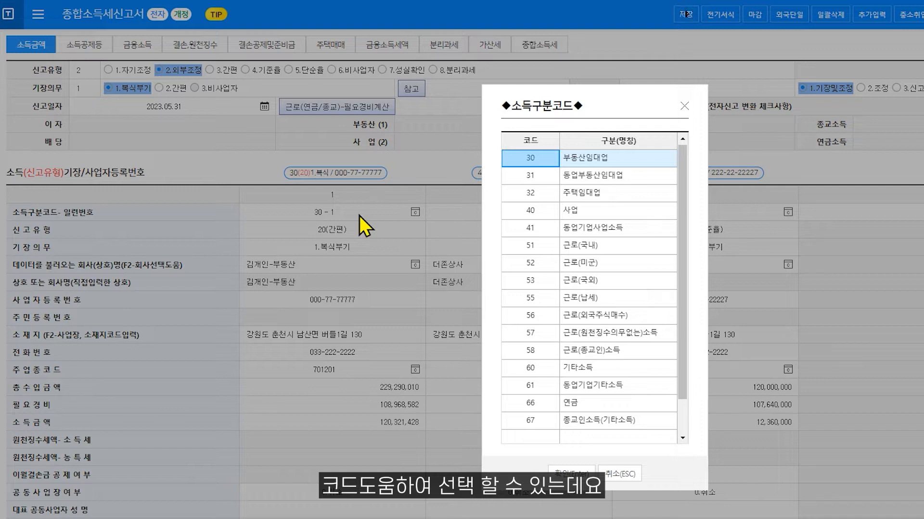
{"action": "left_click", "coordinate": [607, 196]}
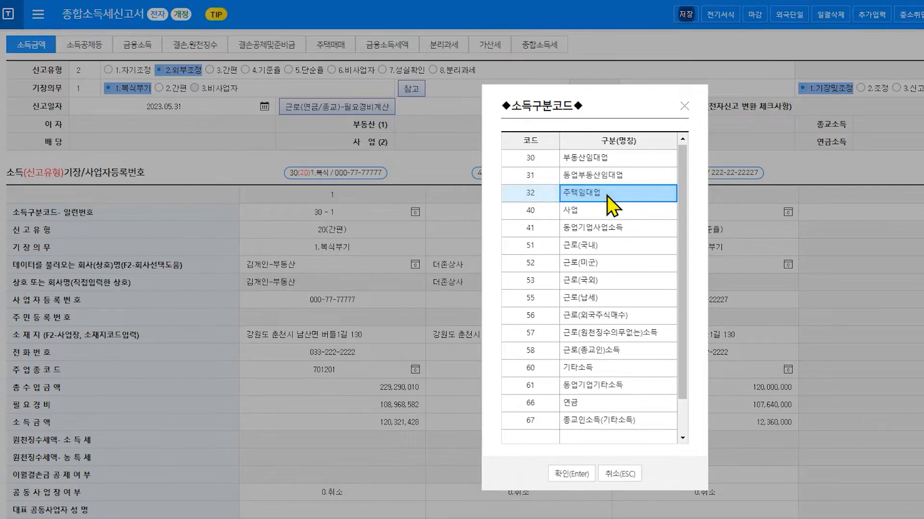
{"action": "left_click", "coordinate": [627, 181]}
{"action": "left_click", "coordinate": [628, 227]}
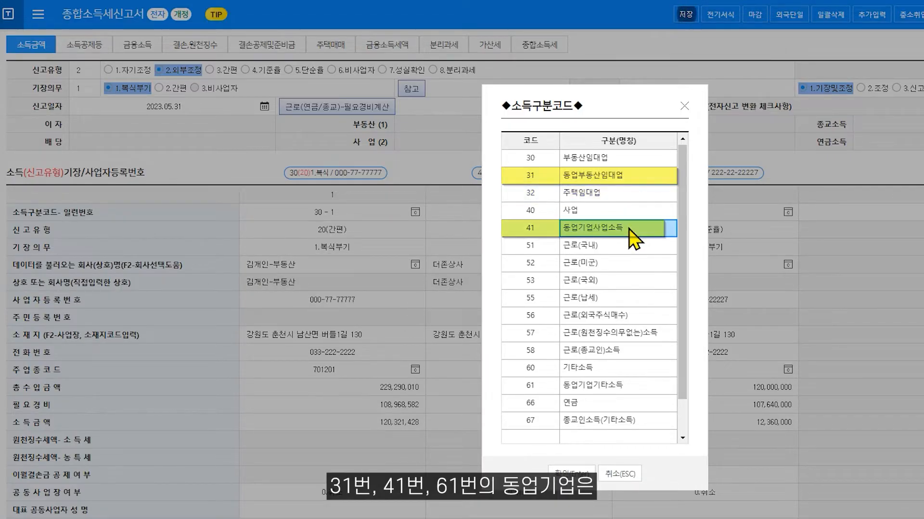
{"action": "left_click", "coordinate": [626, 387]}
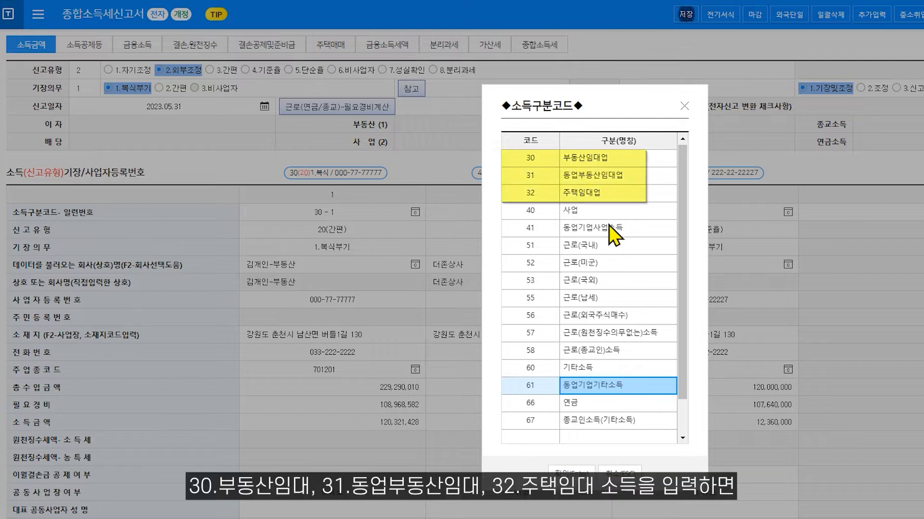
Step: Go through the rental codes 30, 31 and 32 and confirm 30 부동산임대업 for the first column
{"action": "left_click", "coordinate": [616, 163]}
{"action": "left_click", "coordinate": [630, 177]}
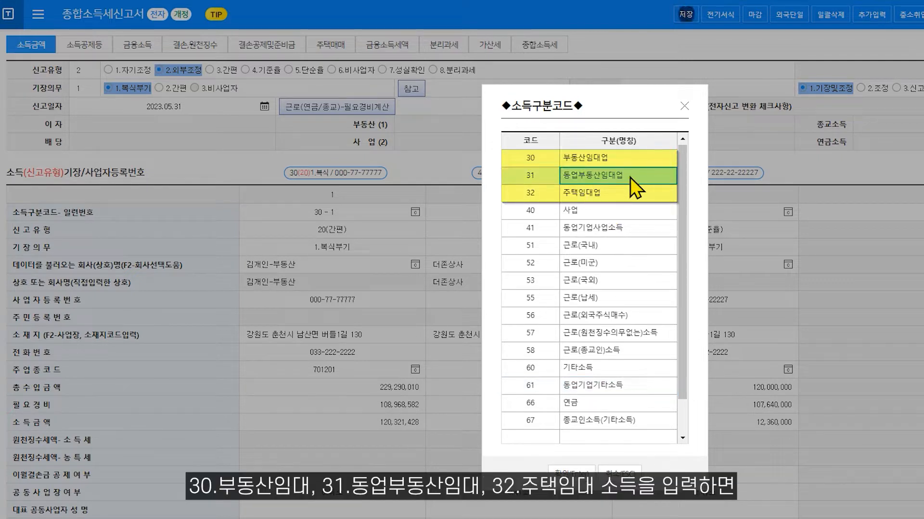
{"action": "left_click", "coordinate": [608, 195]}
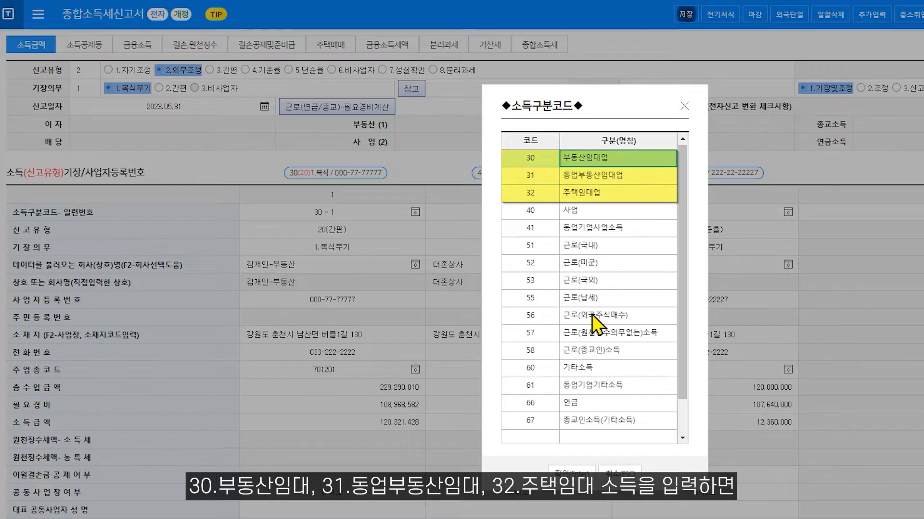
{"action": "left_click", "coordinate": [571, 473]}
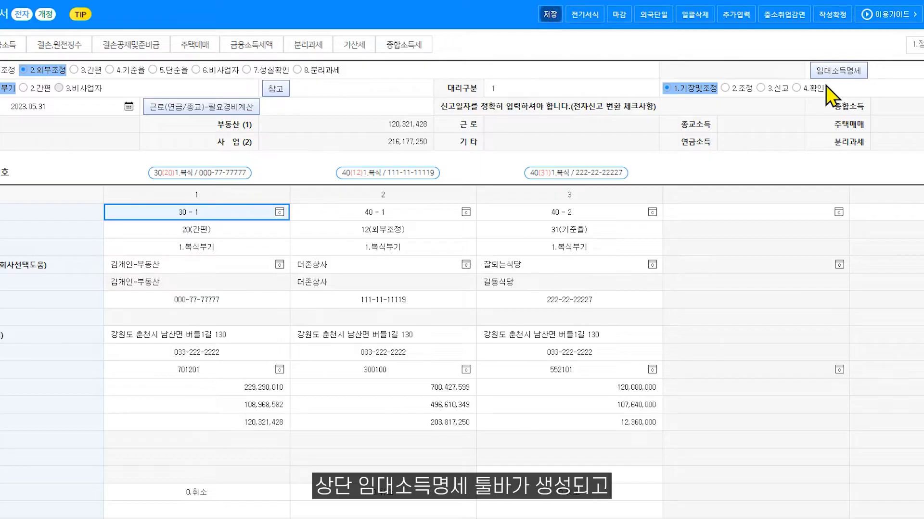
Step: View the rental income details (임대소득명세) and check the matching section on page 3 of the return's print preview
{"action": "left_click", "coordinate": [830, 77]}
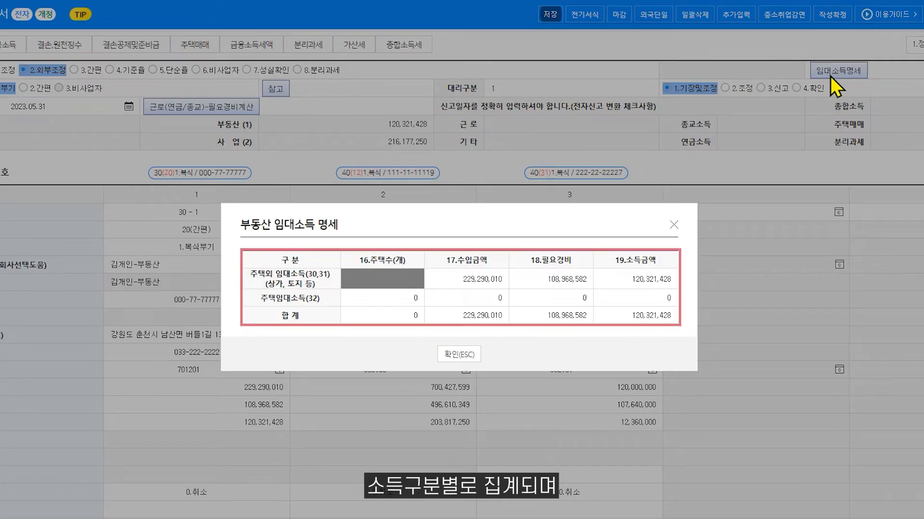
{"action": "left_click", "coordinate": [459, 355]}
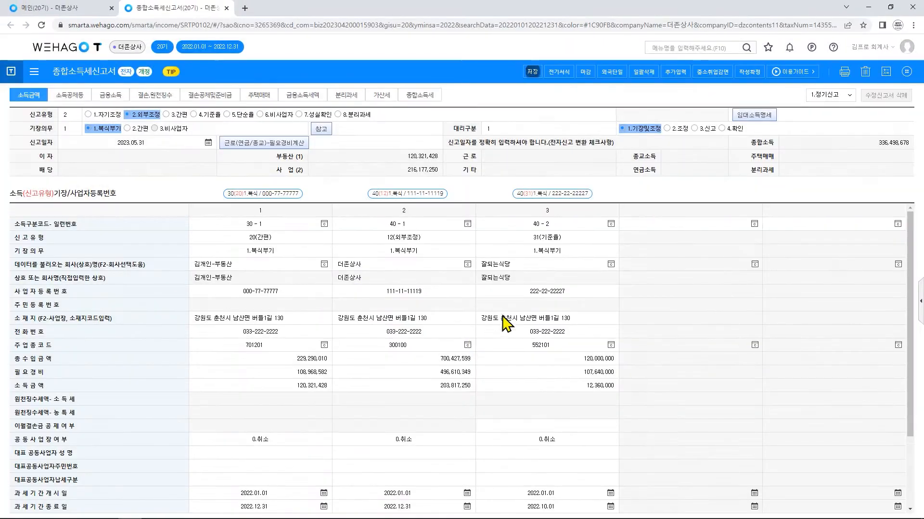
{"action": "left_click", "coordinate": [844, 71]}
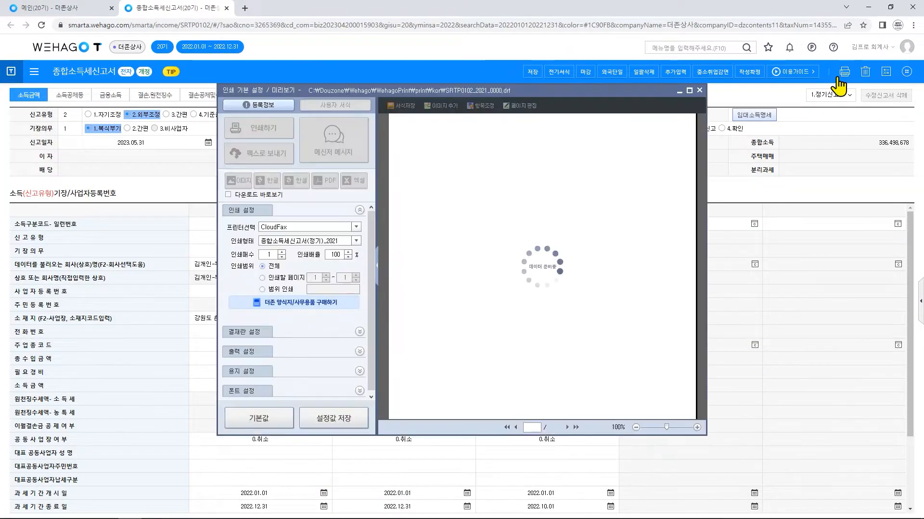
{"action": "left_click", "coordinate": [567, 427]}
{"action": "left_click", "coordinate": [567, 427]}
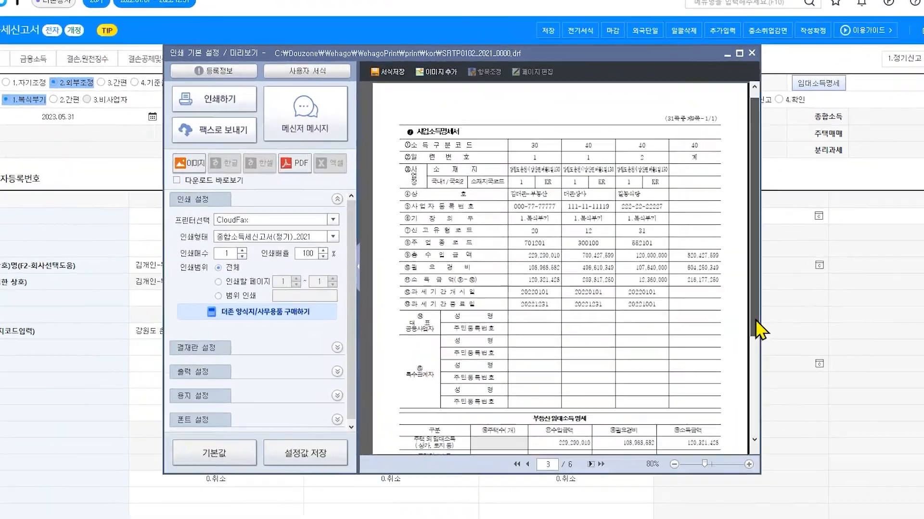
{"action": "scroll", "coordinate": [737, 260], "scroll_direction": "down", "scroll_amount": 3}
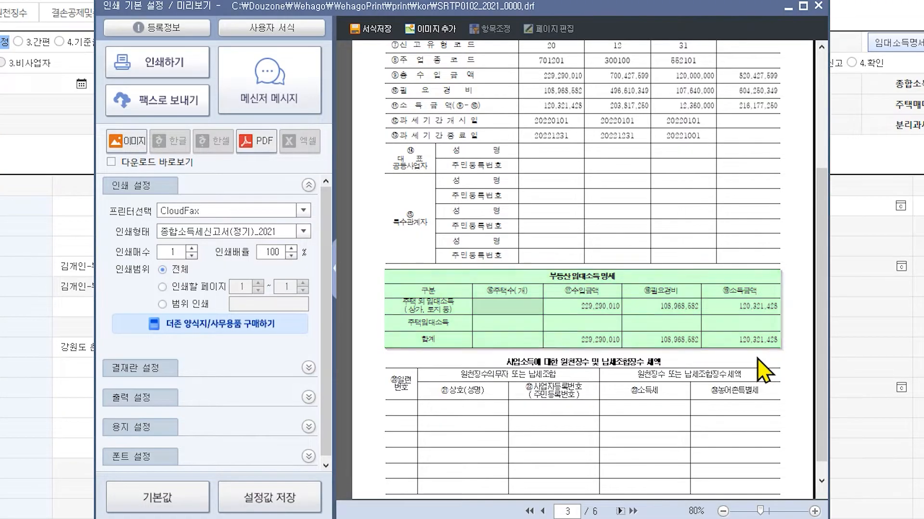
{"action": "left_click", "coordinate": [818, 5]}
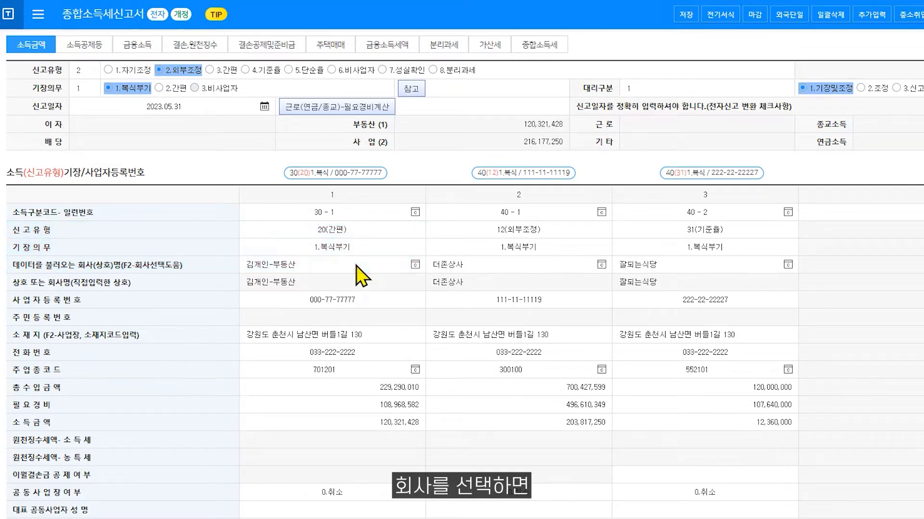
Step: Open the company selection for the first column's data source and confirm the highlighted real estate company
{"action": "left_click", "coordinate": [357, 265]}
{"action": "key", "text": "F2"}
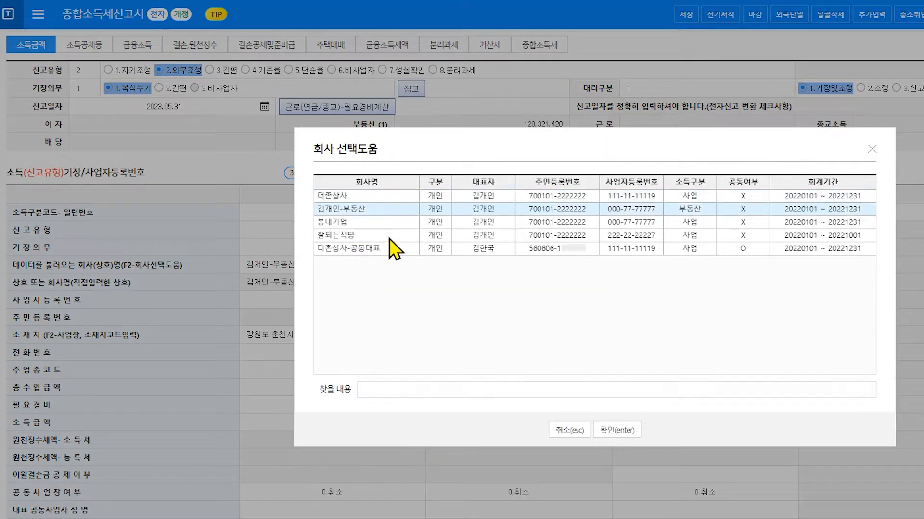
{"action": "left_click", "coordinate": [605, 426]}
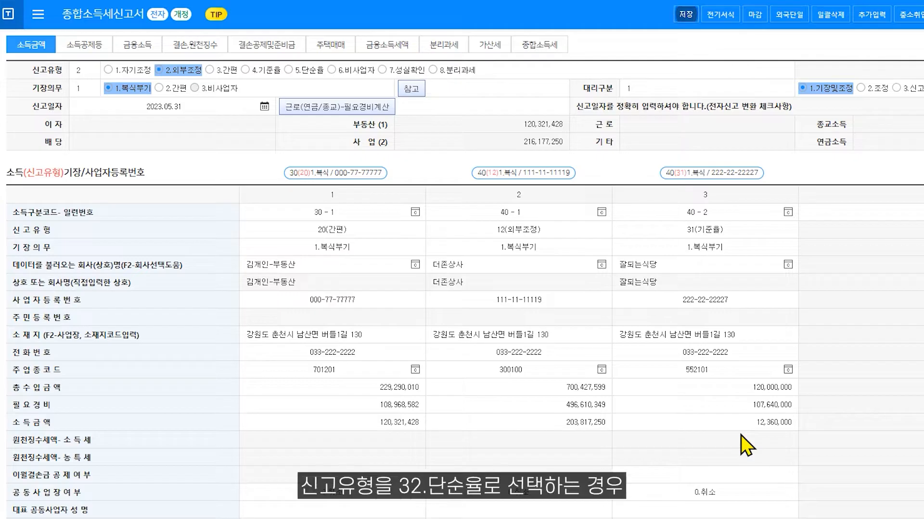
Step: Set the third column's filing type to 32 단순율 with the bookkeeping duty 1.복식부기
{"action": "left_click", "coordinate": [734, 236]}
{"action": "left_click", "coordinate": [809, 301]}
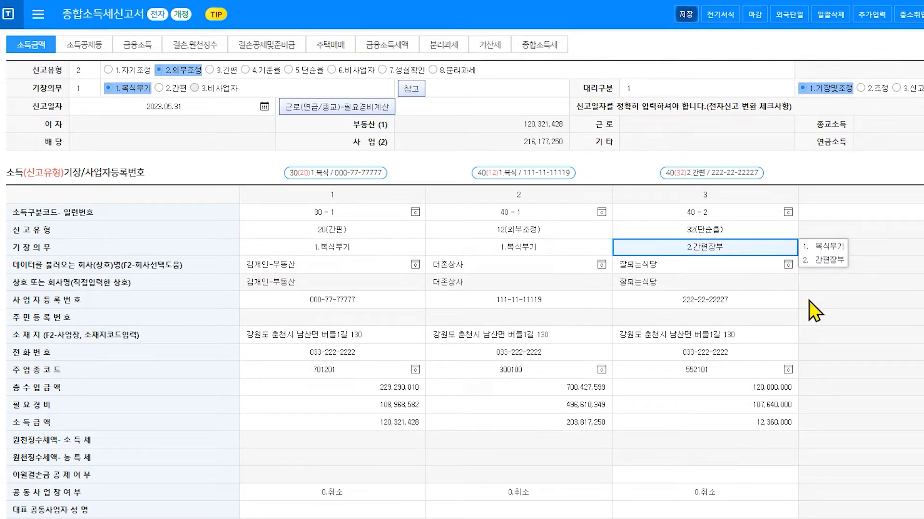
{"action": "left_click", "coordinate": [811, 248]}
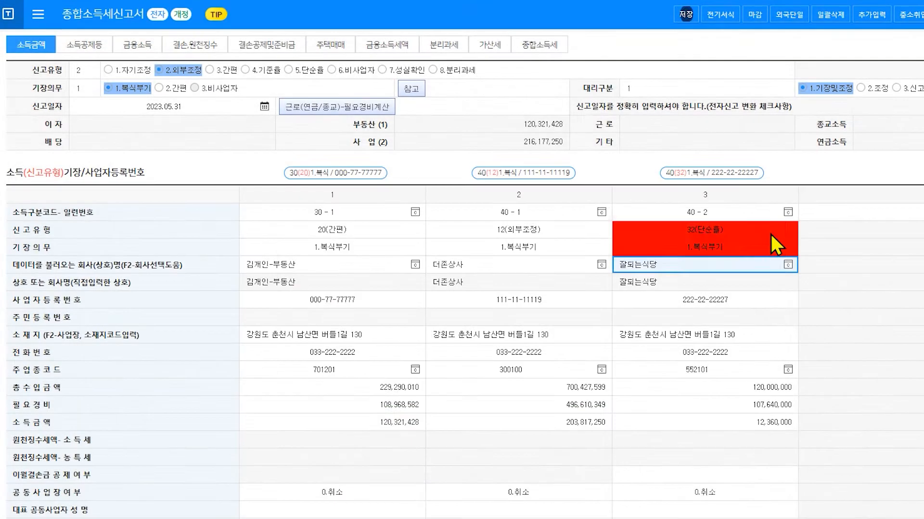
Step: Return the third column's filing type to 31 기준율 with the bookkeeping duty 1.복식부기
{"action": "left_click", "coordinate": [770, 235]}
{"action": "left_click", "coordinate": [820, 285]}
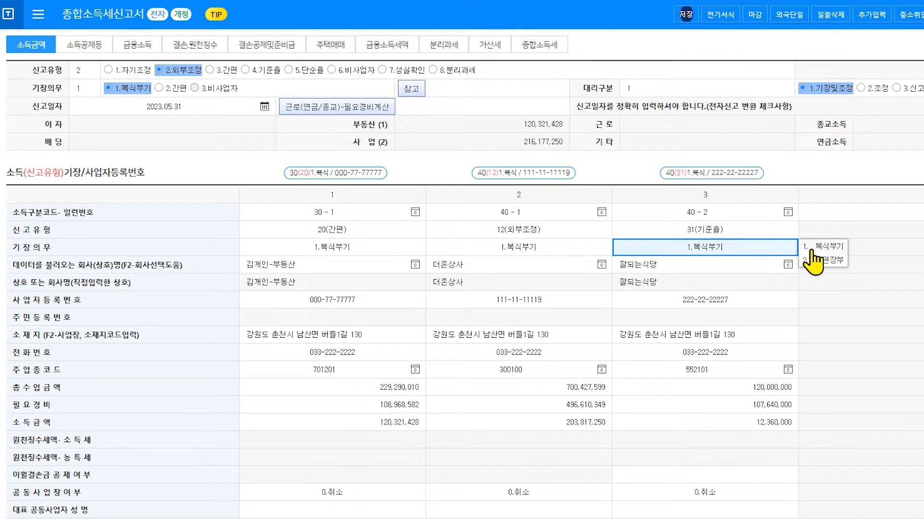
{"action": "left_click", "coordinate": [870, 251]}
Step: Add a fourth income column with code 40, filing type 20 간편 and bookkeeping duty 1.복식부기
{"action": "left_click", "coordinate": [736, 212]}
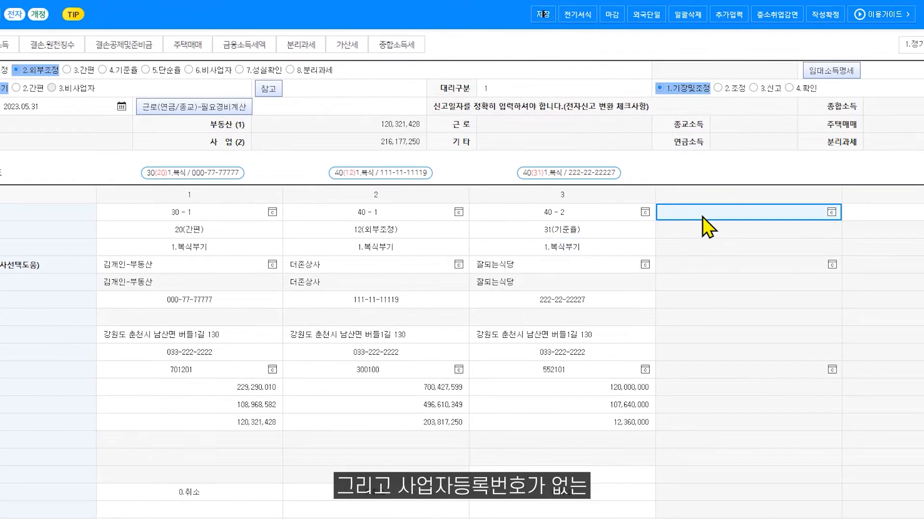
{"action": "type", "text": "40"}
{"action": "key", "text": "Return"}
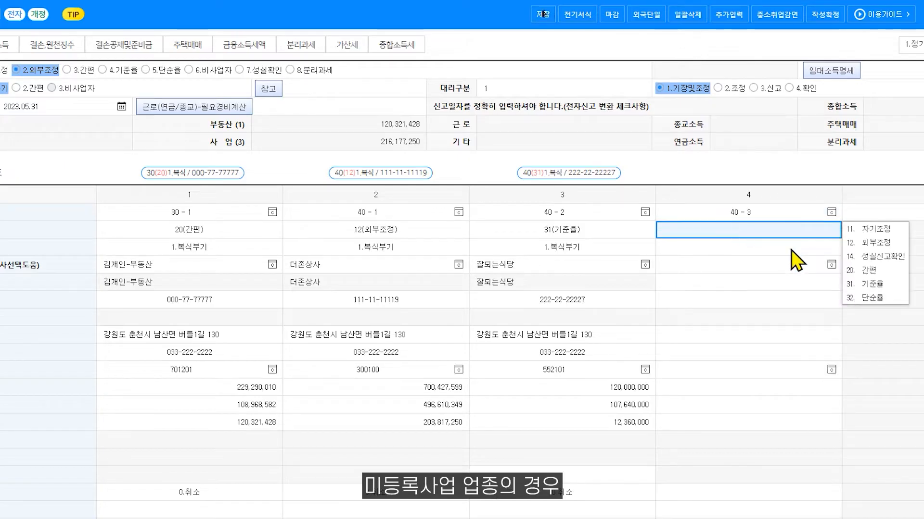
{"action": "left_click", "coordinate": [848, 272]}
{"action": "key", "text": "1"}
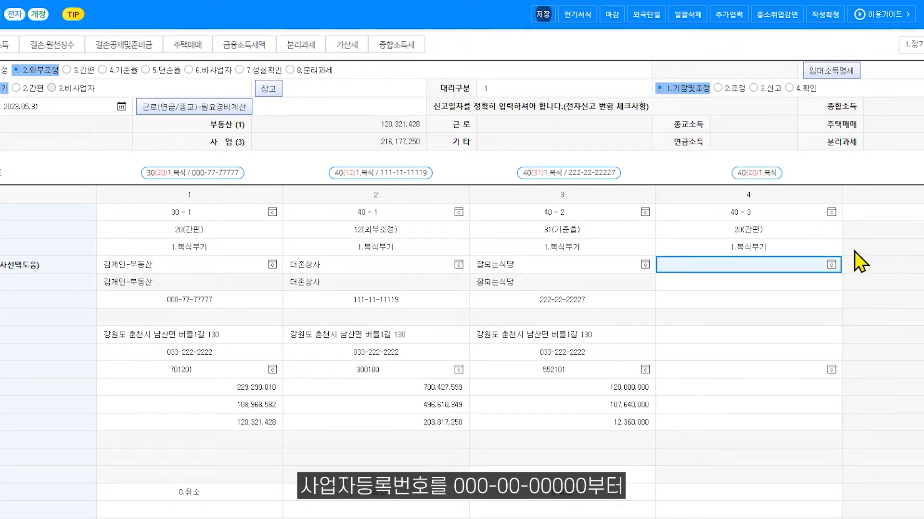
Step: Enter the all-zero placeholder as the fourth column's business registration number (사업자등록번호)
{"action": "left_click", "coordinate": [781, 299]}
{"action": "type", "text": "000-00-"}
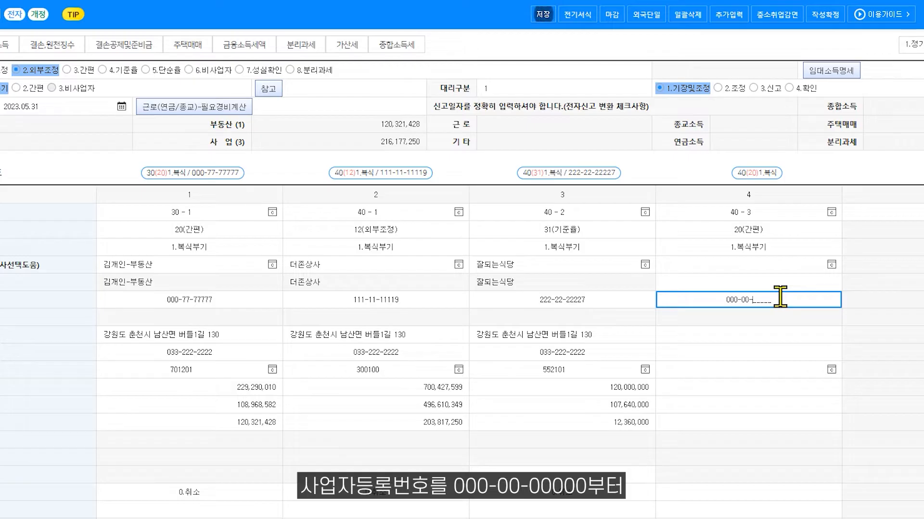
{"action": "type", "text": "00000"}
{"action": "key", "text": "Return"}
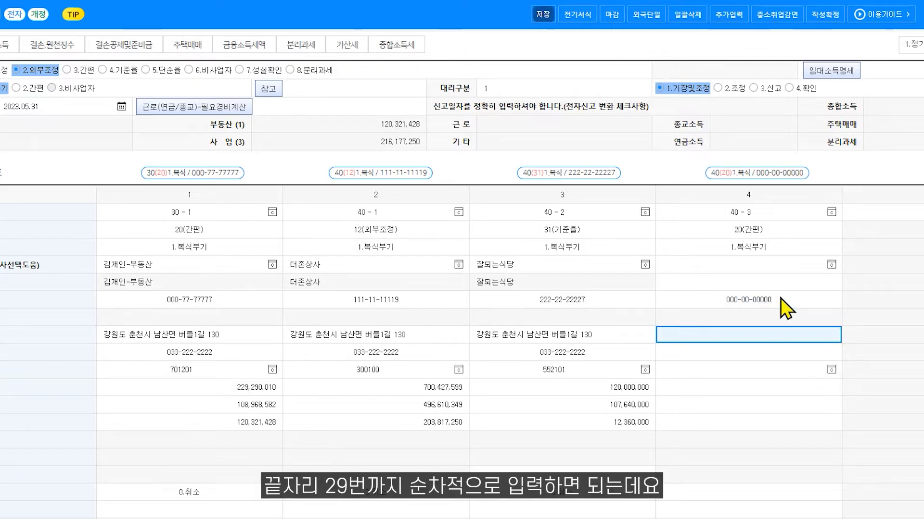
Step: Change the last digit of the fourth column's business registration number to 1
{"action": "left_click", "coordinate": [780, 298]}
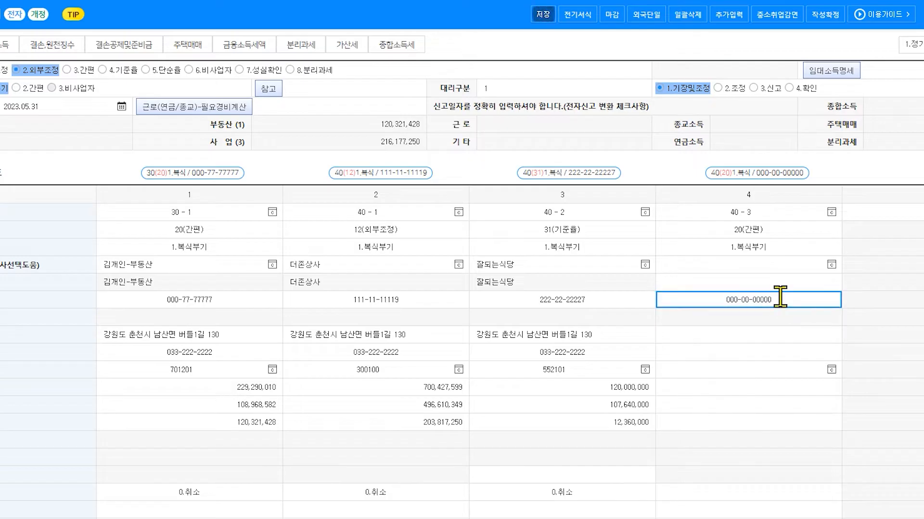
{"action": "key", "text": "BackSpace"}
{"action": "type", "text": "1"}
{"action": "key", "text": "Return"}
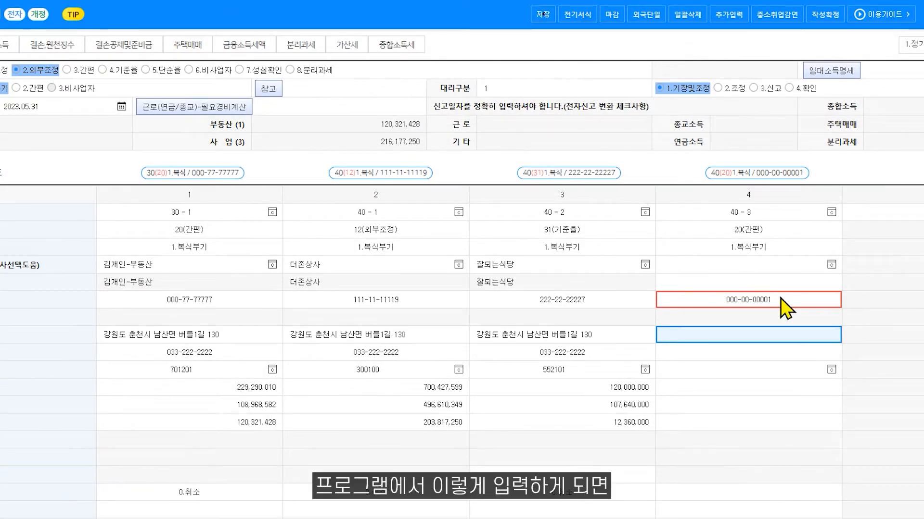
Step: Look through the unregistered-business industry codes for the fourth column's 주업종코드, then leave the list without picking one
{"action": "left_click", "coordinate": [769, 367]}
{"action": "key", "text": "F2"}
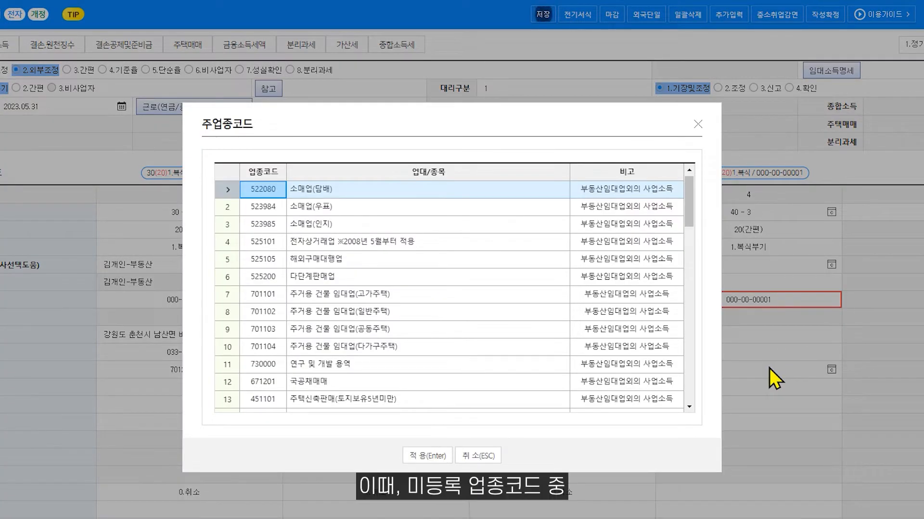
{"action": "left_click_drag", "start_coordinate": [692, 223], "coordinate": [705, 264]}
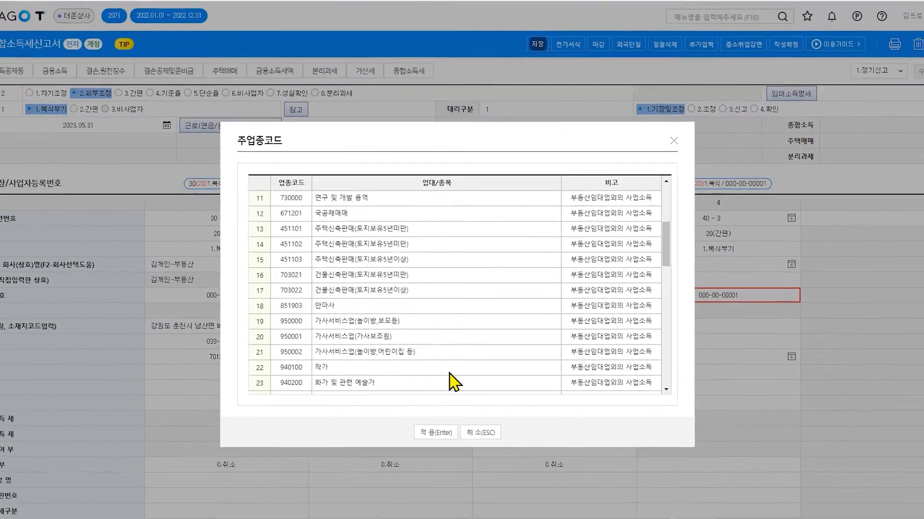
{"action": "left_click", "coordinate": [469, 455]}
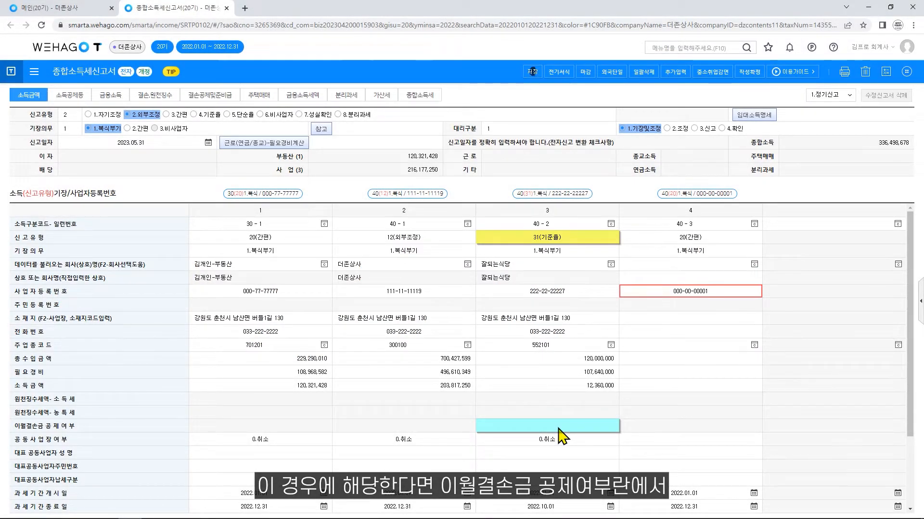
Step: Set the third column's 이월결손금 공제여부 to 1.(이월)결손금공제
{"action": "left_click", "coordinate": [558, 429]}
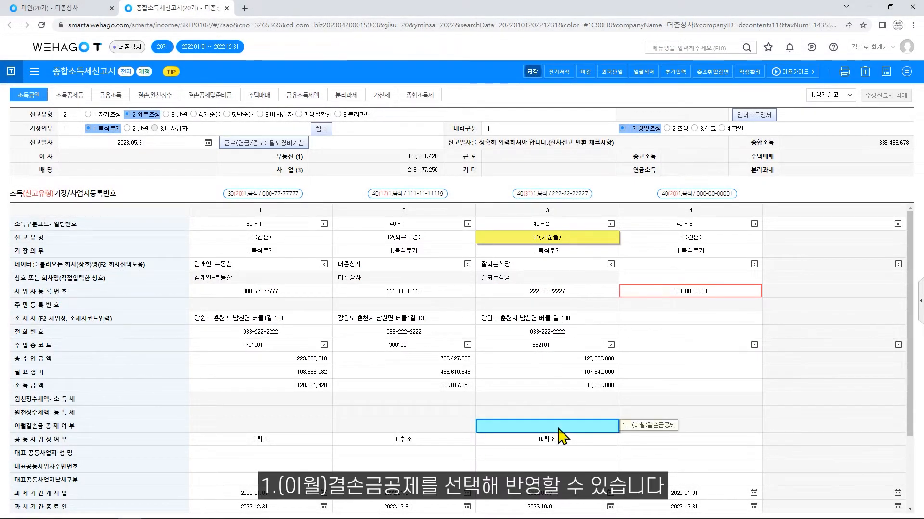
{"action": "left_click", "coordinate": [628, 432]}
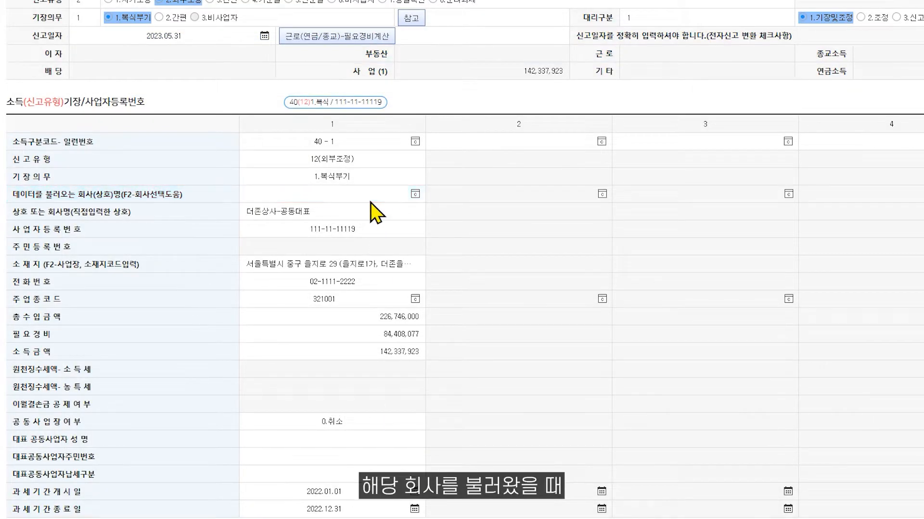
Step: Load the company 더존상사-공동대표 into the first income column and import its joint-business income distribution statement
{"action": "key", "text": "F2"}
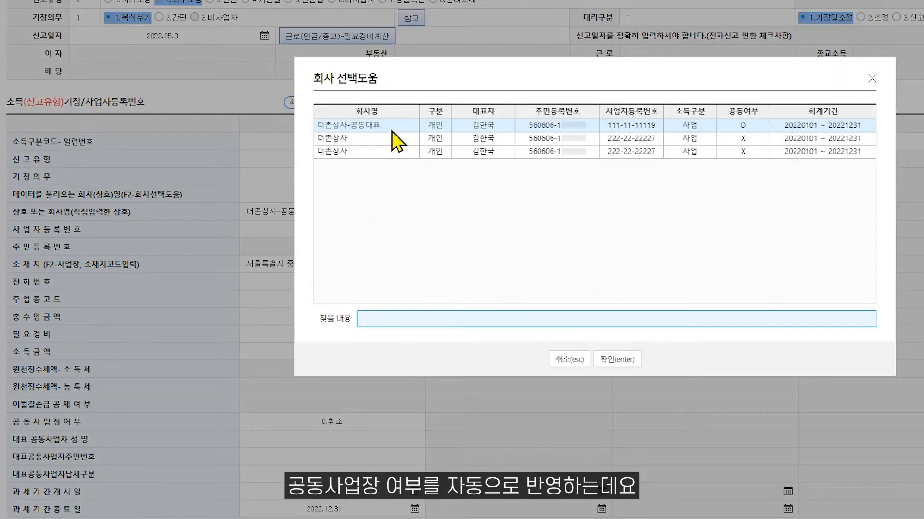
{"action": "left_click", "coordinate": [614, 363]}
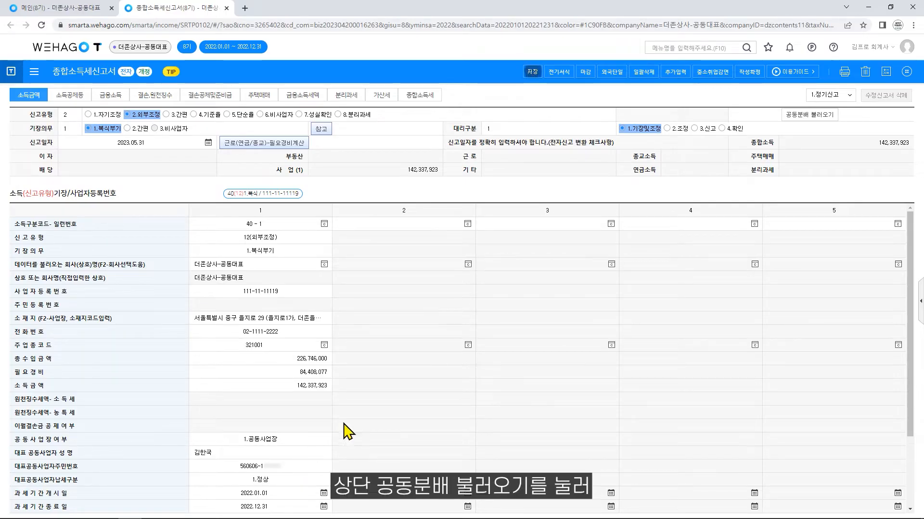
{"action": "left_click", "coordinate": [809, 120]}
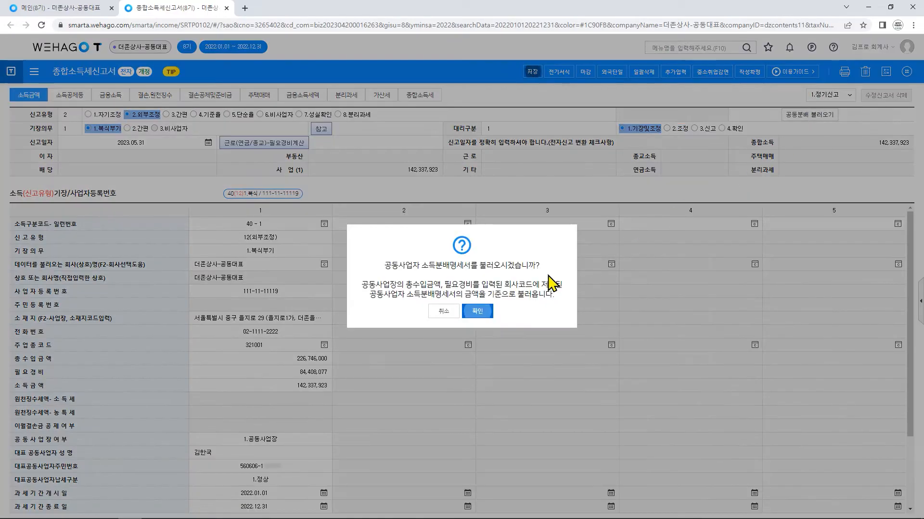
{"action": "left_click", "coordinate": [479, 313]}
{"action": "left_click", "coordinate": [463, 300]}
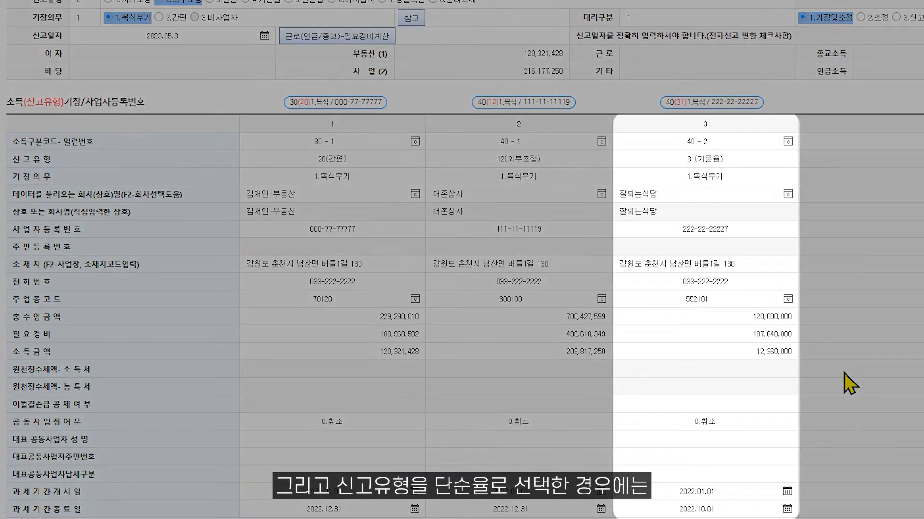
Step: Set the third column to filing type 32 단순율 with bookkeeping duty 2.간편장부, and open its 단순경비율 options
{"action": "left_click", "coordinate": [741, 164]}
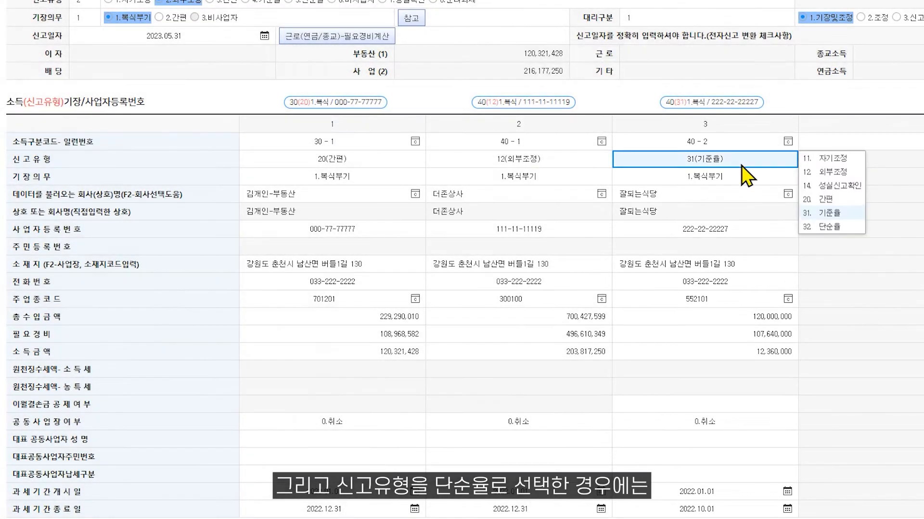
{"action": "left_click", "coordinate": [819, 227]}
{"action": "left_click", "coordinate": [819, 192]}
{"action": "scroll", "coordinate": [819, 195], "scroll_direction": "down", "scroll_amount": 3}
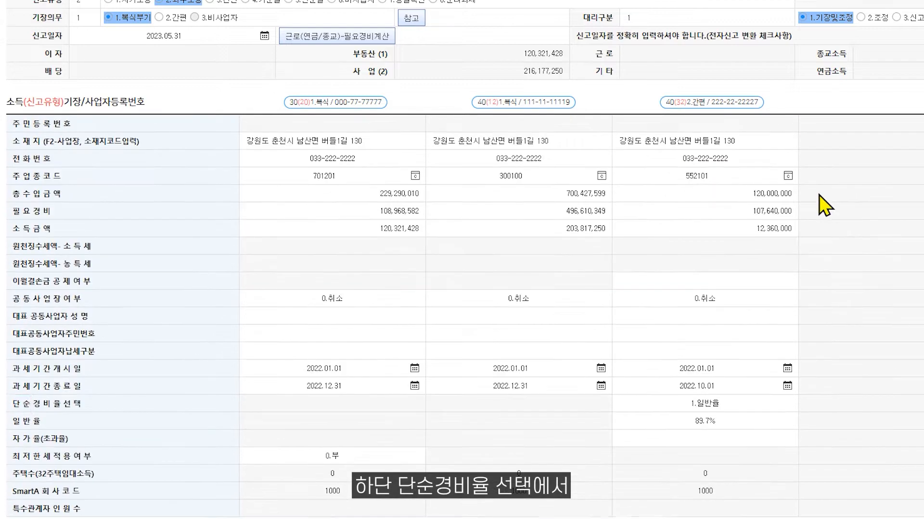
{"action": "left_click", "coordinate": [742, 407]}
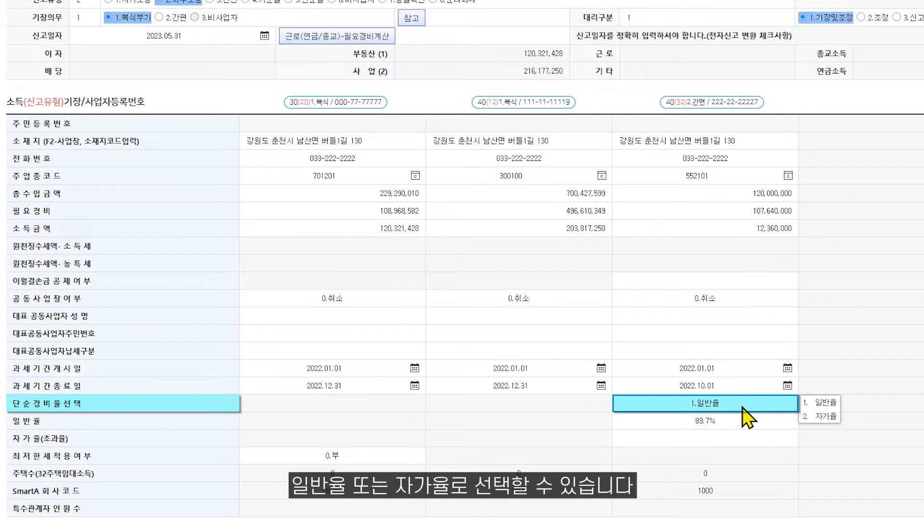
{"action": "scroll", "coordinate": [745, 394], "scroll_direction": "up", "scroll_amount": 3}
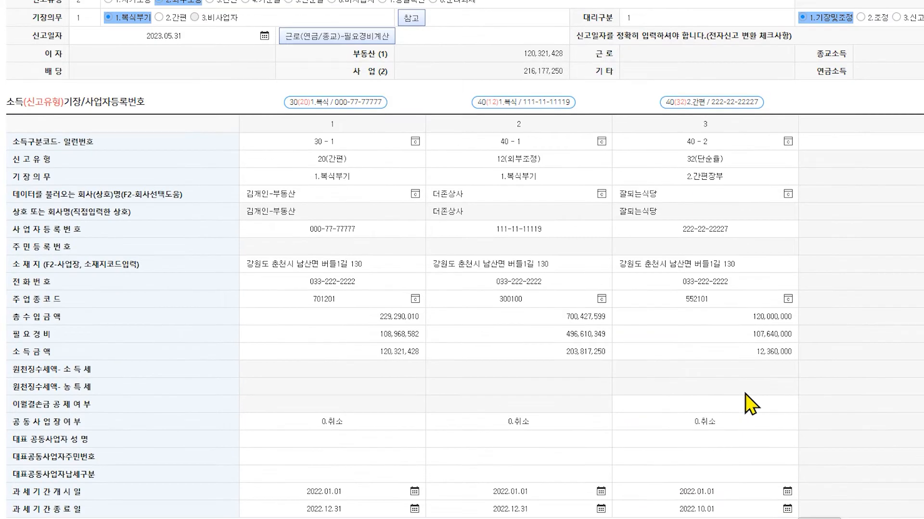
Step: Set the third column's filing type back to 31 기준율 and its bookkeeping duty to 1.복식부기
{"action": "left_click", "coordinate": [737, 166]}
{"action": "left_click", "coordinate": [806, 220]}
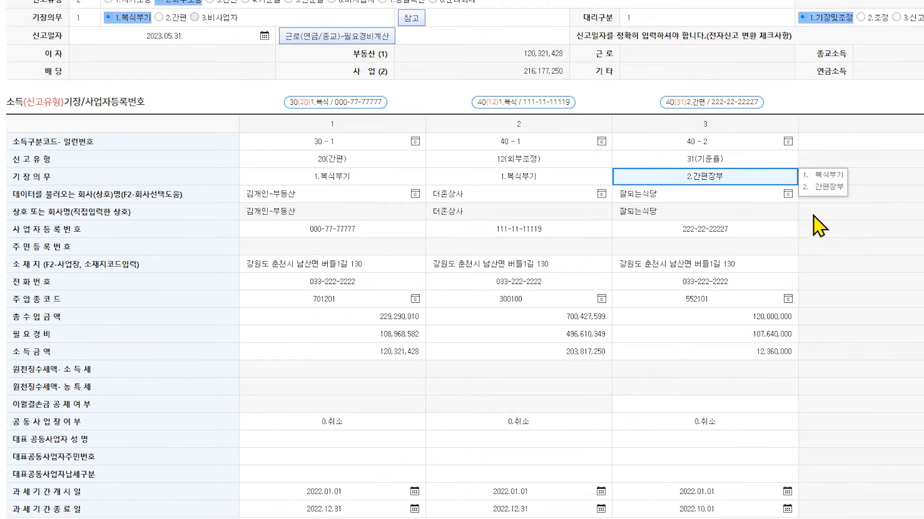
{"action": "left_click", "coordinate": [817, 179]}
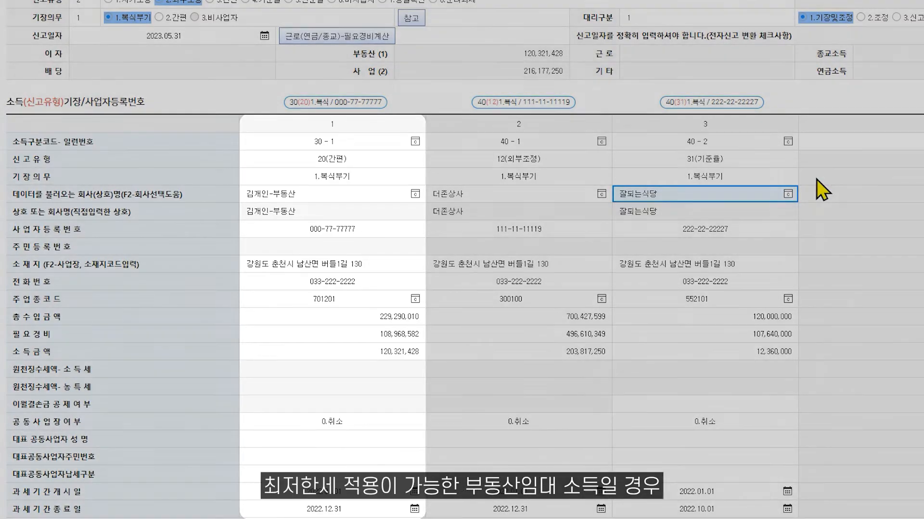
Step: Mark the first column as 1.공동사업장 and enter 1 as its number of related parties (특수관계자 인원수)
{"action": "scroll", "coordinate": [816, 180], "scroll_direction": "down", "scroll_amount": 3}
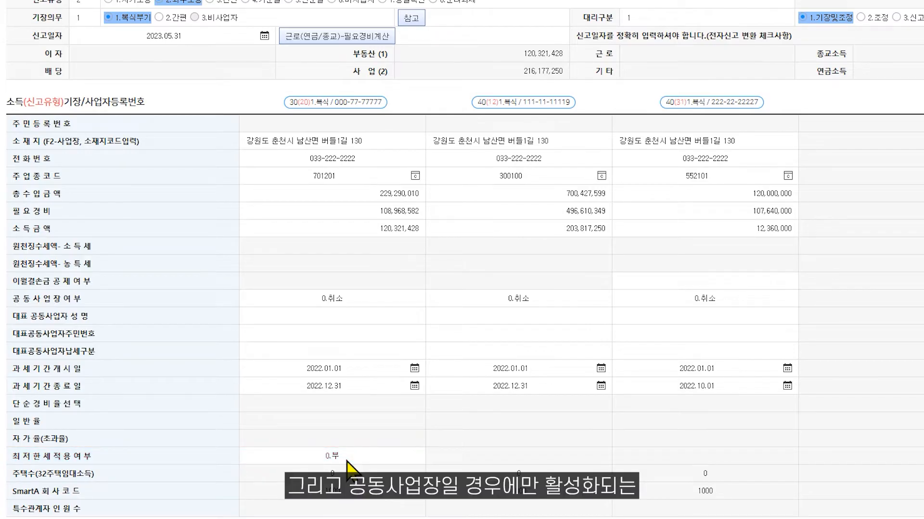
{"action": "left_click", "coordinate": [360, 299]}
{"action": "left_click", "coordinate": [438, 298]}
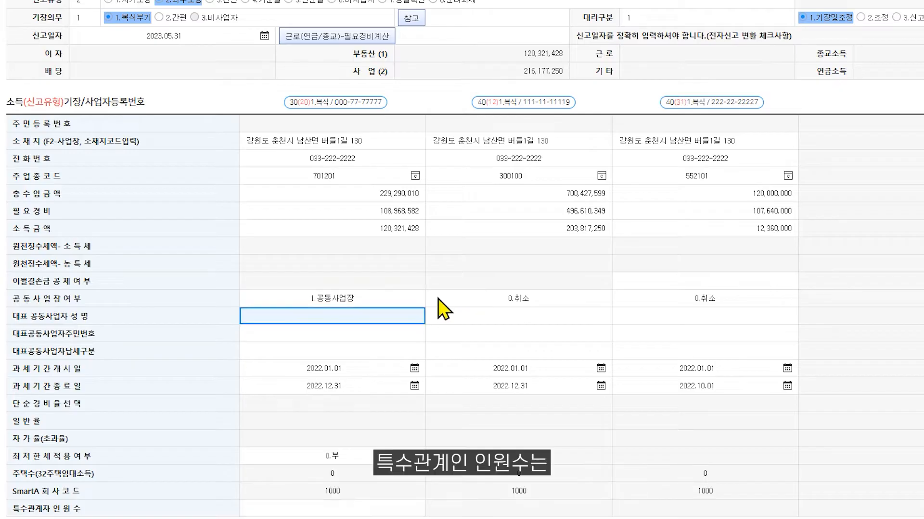
{"action": "left_click", "coordinate": [357, 510]}
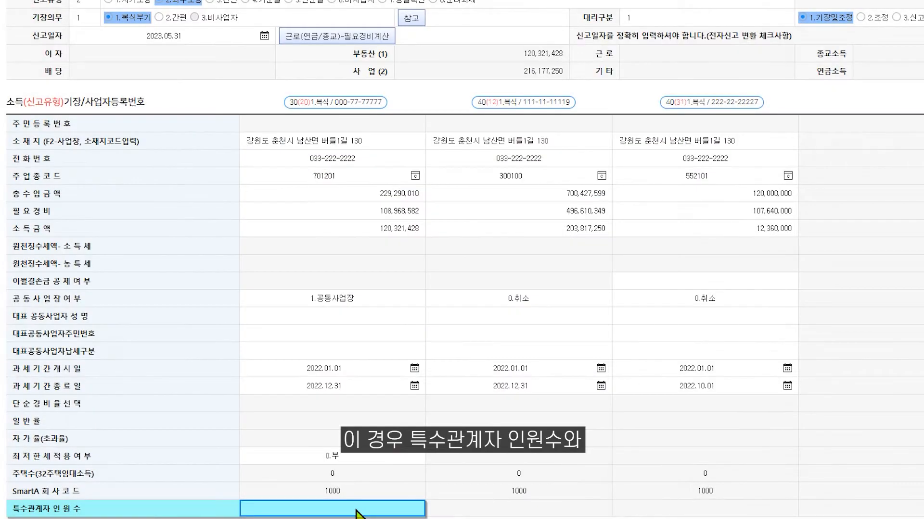
{"action": "type", "text": "1"}
{"action": "key", "text": "Return"}
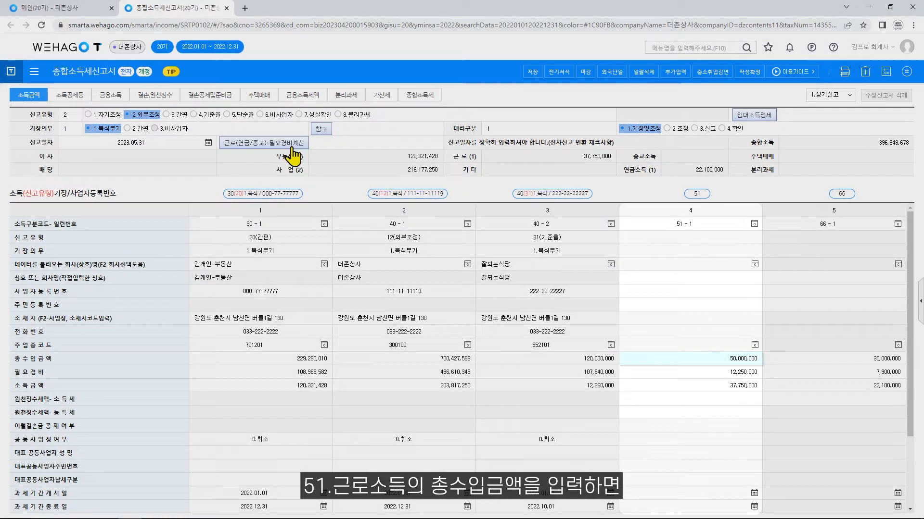
Step: Review the necessary-expense formulas for earned, pension and religious income, then return to the return form
{"action": "left_click", "coordinate": [292, 144]}
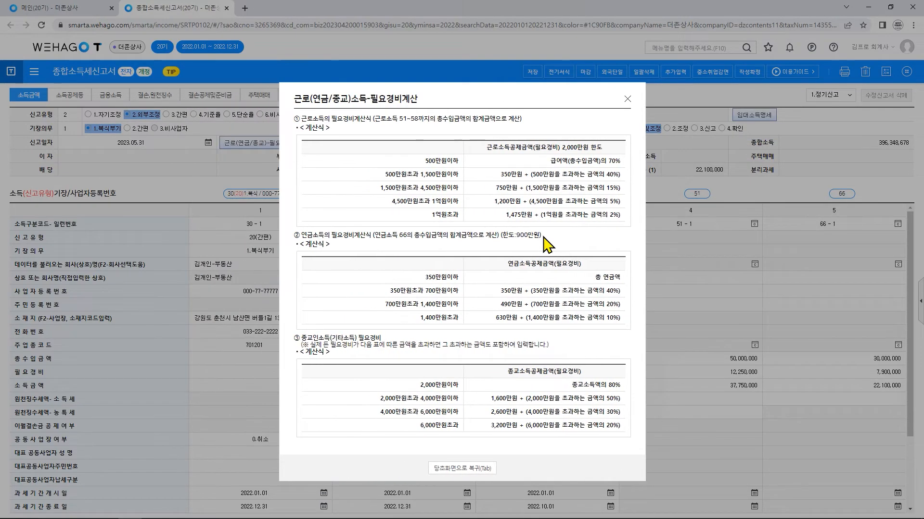
{"action": "left_click", "coordinate": [470, 467]}
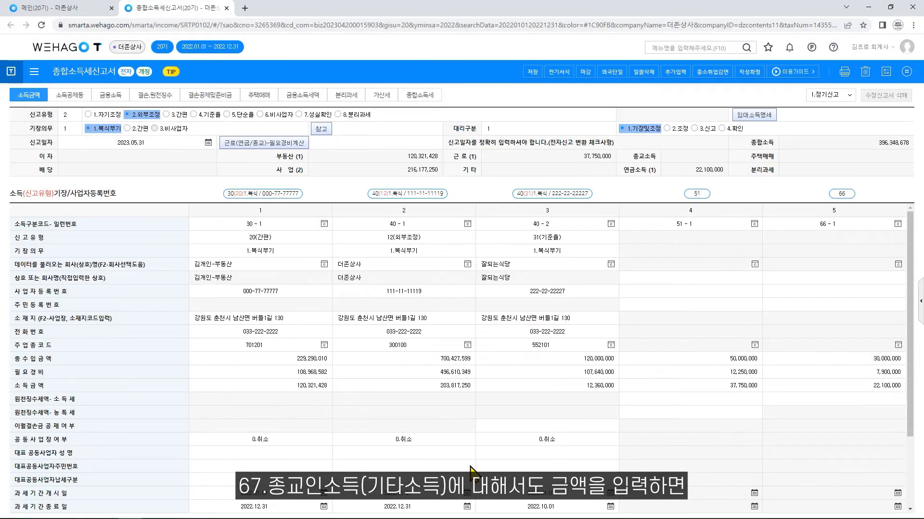
Step: Add a sixth income column with code 67 and total revenue (총수입금액) 50,000,000, and open the necessary-expense formulas
{"action": "left_click", "coordinate": [824, 227]}
{"action": "key", "text": "Right"}
{"action": "type", "text": "67"}
{"action": "key", "text": "Return"}
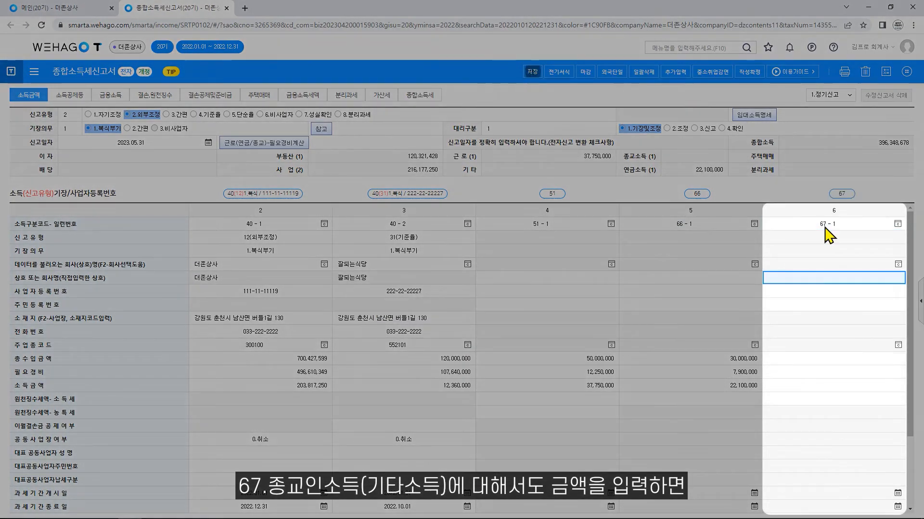
{"action": "key", "text": "Return"}
{"action": "key", "text": "Return"}
{"action": "key", "text": "Return"}
{"action": "type", "text": "50000000"}
{"action": "key", "text": "Return"}
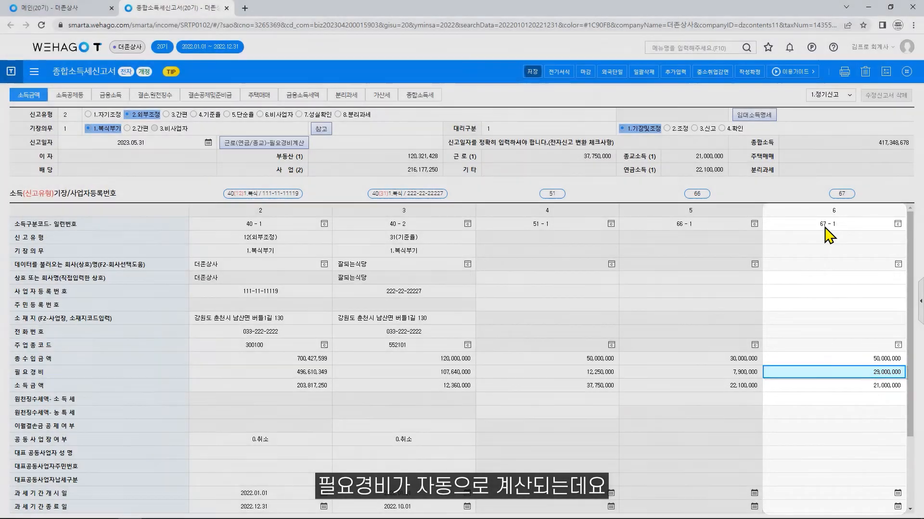
{"action": "left_click", "coordinate": [303, 143]}
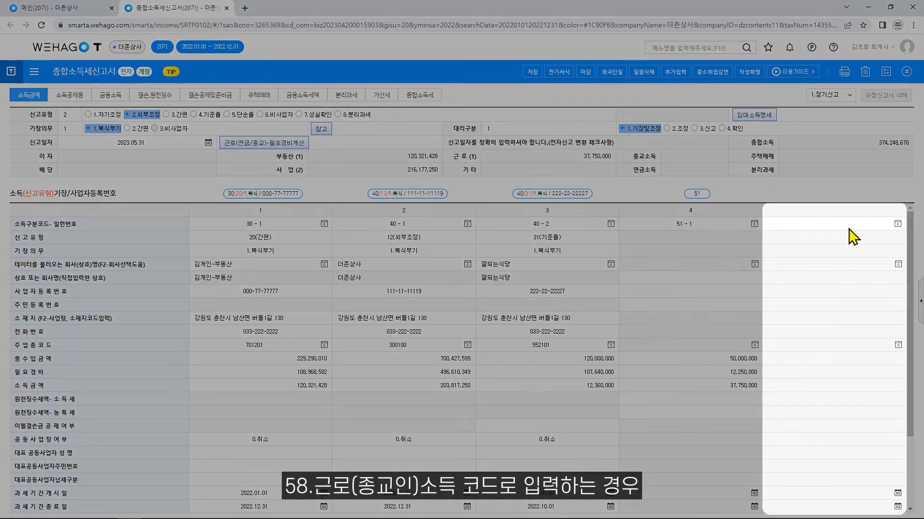
Step: Add a fifth income column with code 58, total revenue (총수입금액) 20,000,000 and necessary expenses (필요경비) 1,000,000
{"action": "left_click", "coordinate": [828, 226]}
{"action": "key", "text": "Return"}
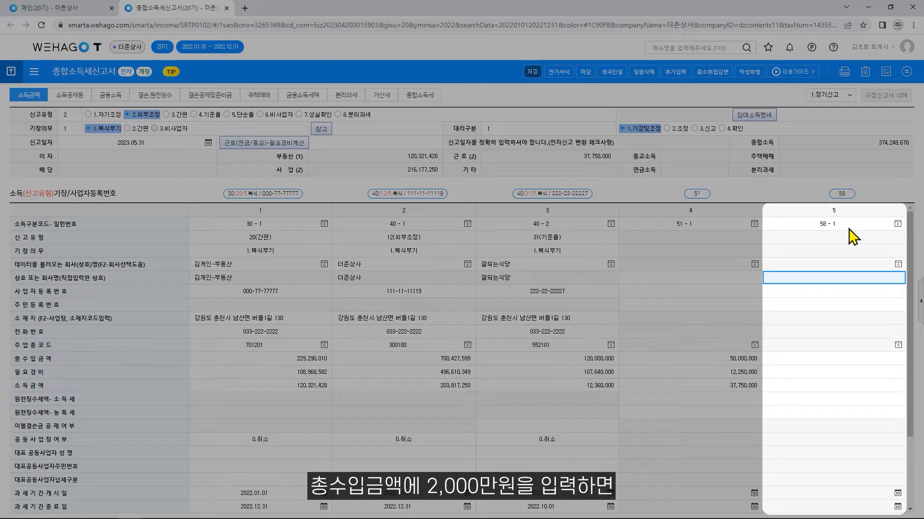
{"action": "left_click", "coordinate": [844, 359]}
{"action": "type", "text": "20000000"}
{"action": "key", "text": "Return"}
{"action": "type", "text": "1000000"}
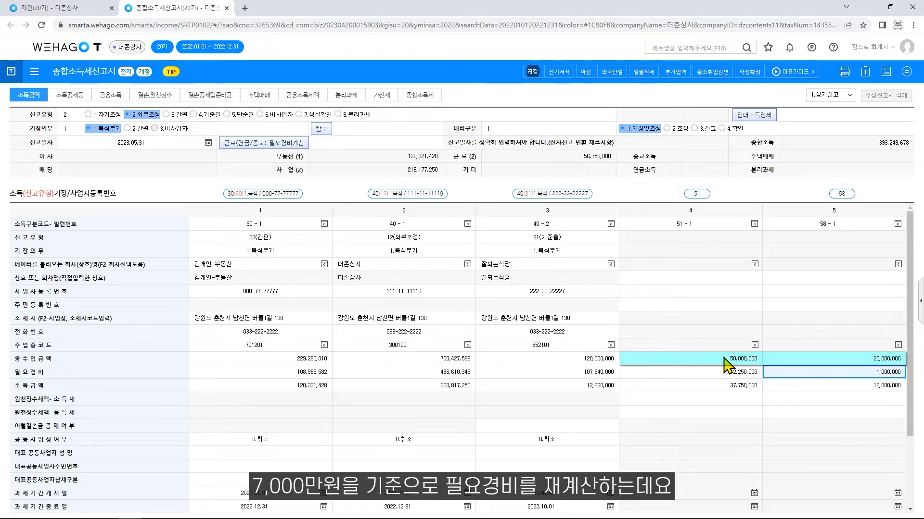
Step: Check the necessary-expense formula for the combined earned income of codes 51 to 58, then close the reference
{"action": "left_click", "coordinate": [292, 144]}
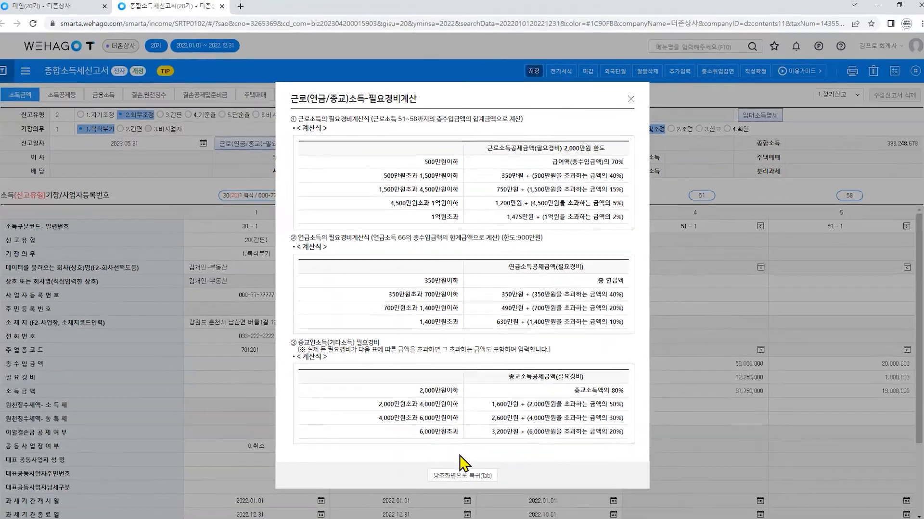
{"action": "left_click", "coordinate": [462, 475]}
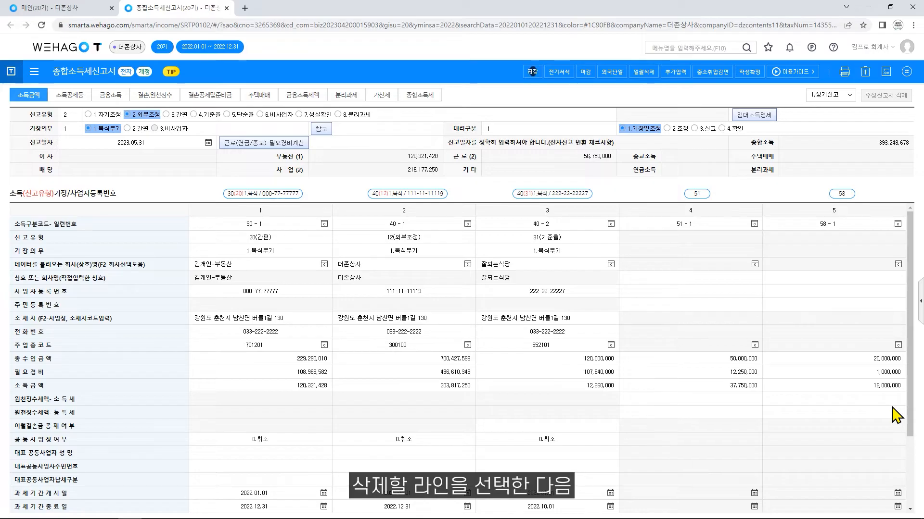
Step: Delete the fifth income column with code 58
{"action": "left_click", "coordinate": [890, 403]}
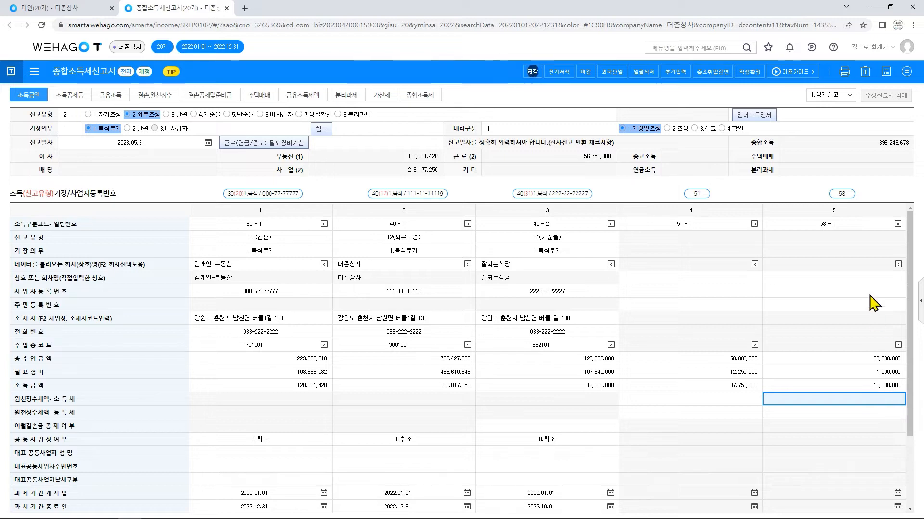
{"action": "left_click", "coordinate": [867, 73]}
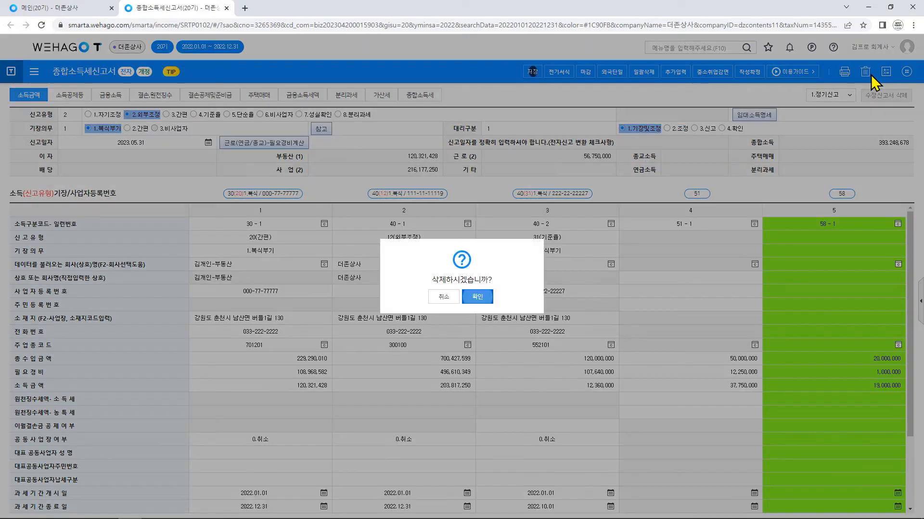
{"action": "left_click", "coordinate": [479, 296]}
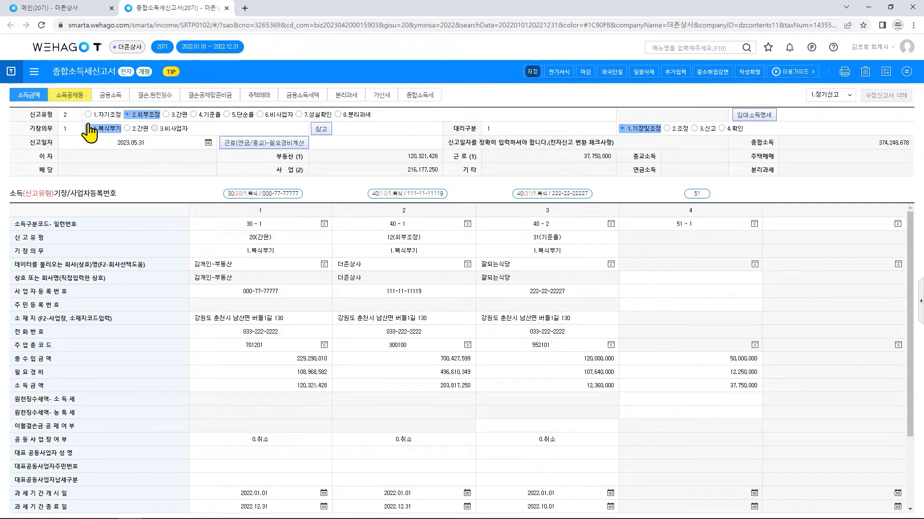
Step: Go to the income deductions section (소득공제등) and reload its data from the income deduction report
{"action": "left_click", "coordinate": [61, 98]}
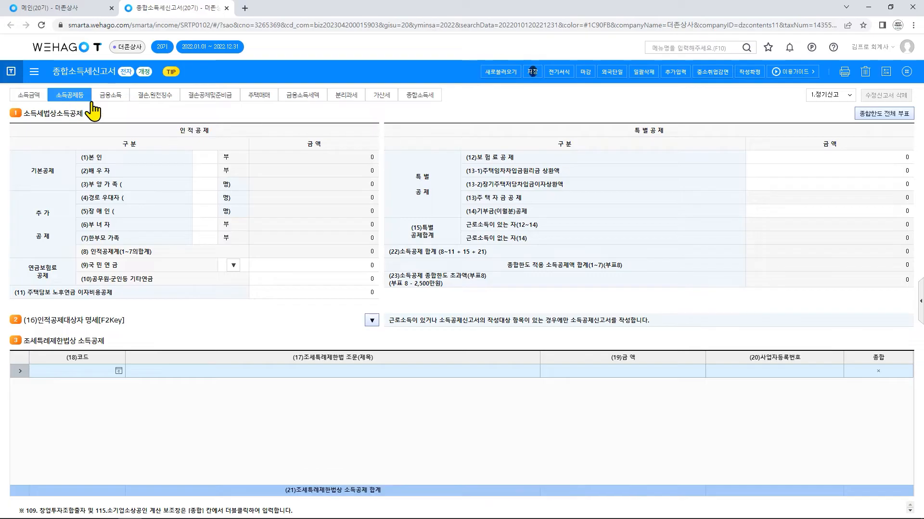
{"action": "left_click", "coordinate": [501, 72]}
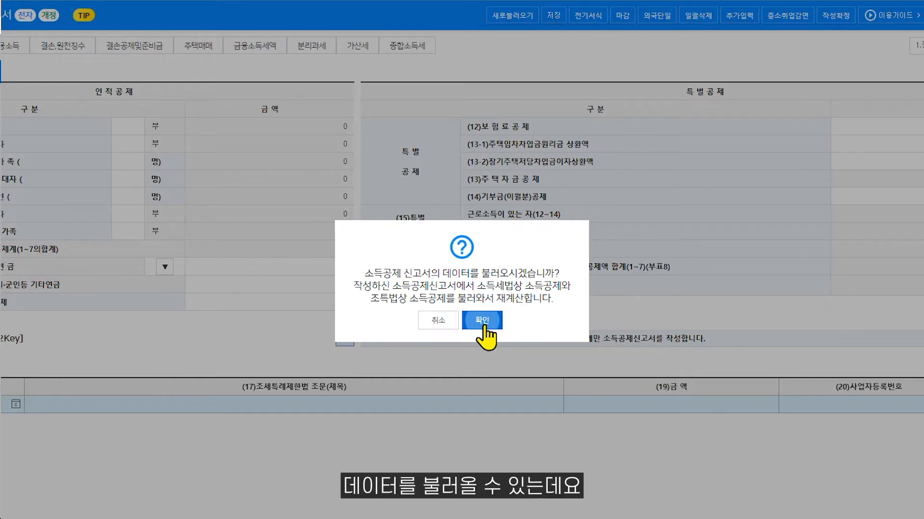
{"action": "left_click", "coordinate": [486, 328]}
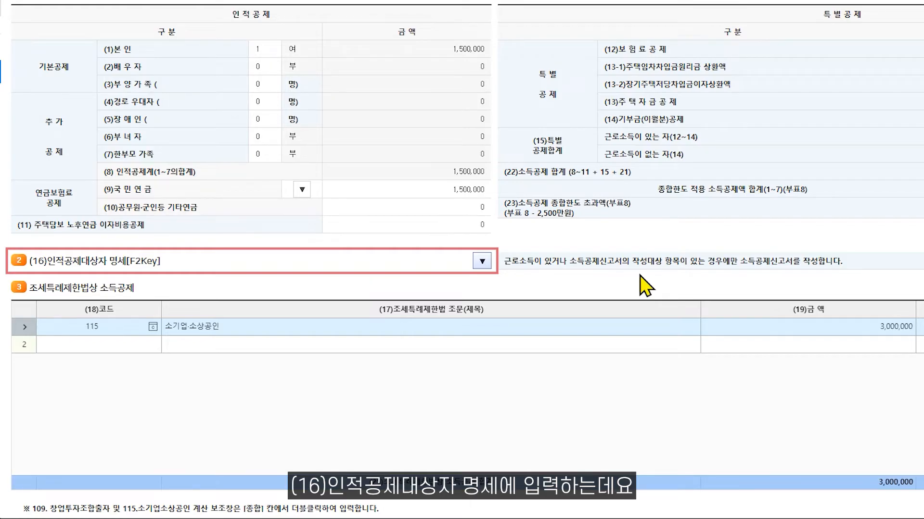
Step: Review the personal deduction details (인적공제대상자 명세), confirm them, and check the total income amount in the comprehensive income tax section (종합소득세)
{"action": "left_click", "coordinate": [482, 263]}
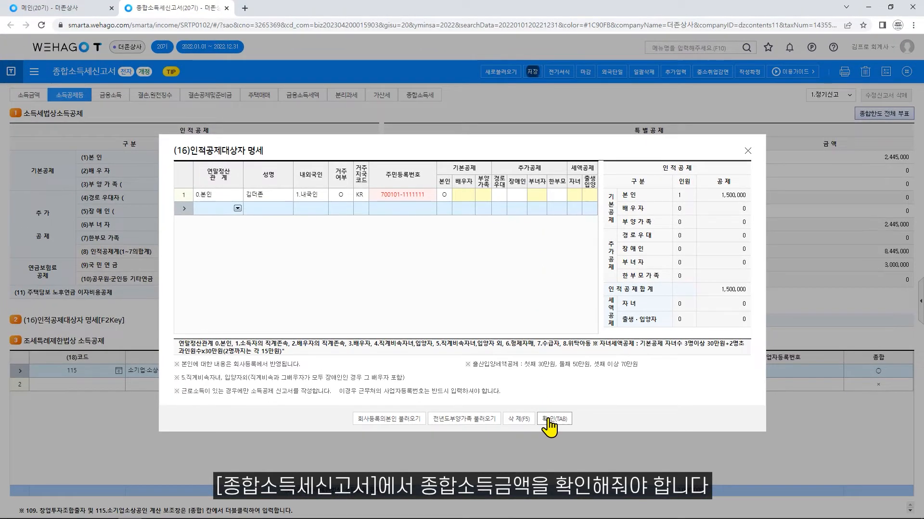
{"action": "left_click", "coordinate": [549, 420]}
{"action": "left_click", "coordinate": [409, 96]}
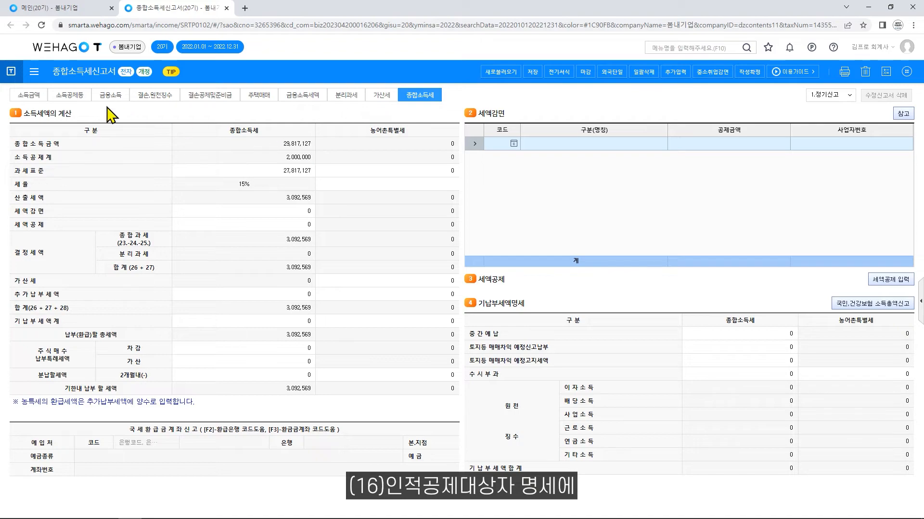
Step: In the income deductions' personal deduction details, add a 3.배우자 (spouse) row with the spouse's name and resident registration number
{"action": "left_click", "coordinate": [76, 96]}
{"action": "left_click", "coordinate": [371, 319]}
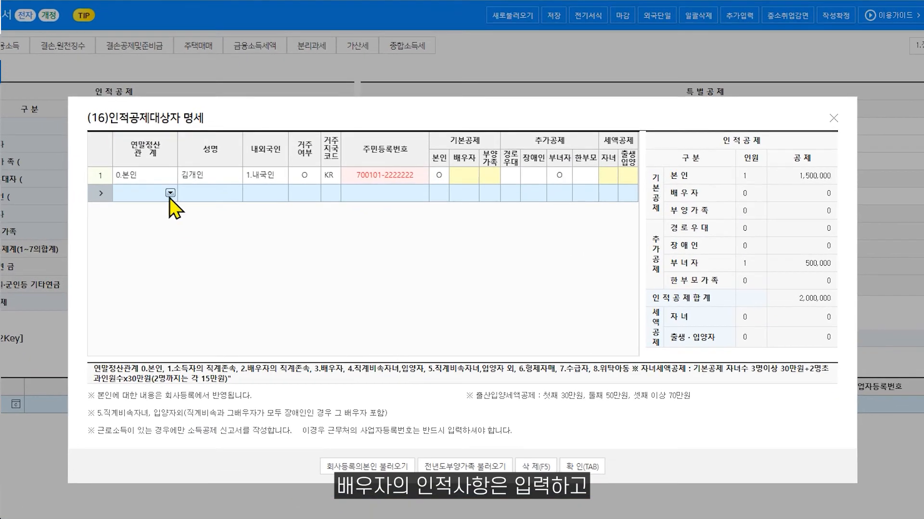
{"action": "left_click", "coordinate": [237, 208]}
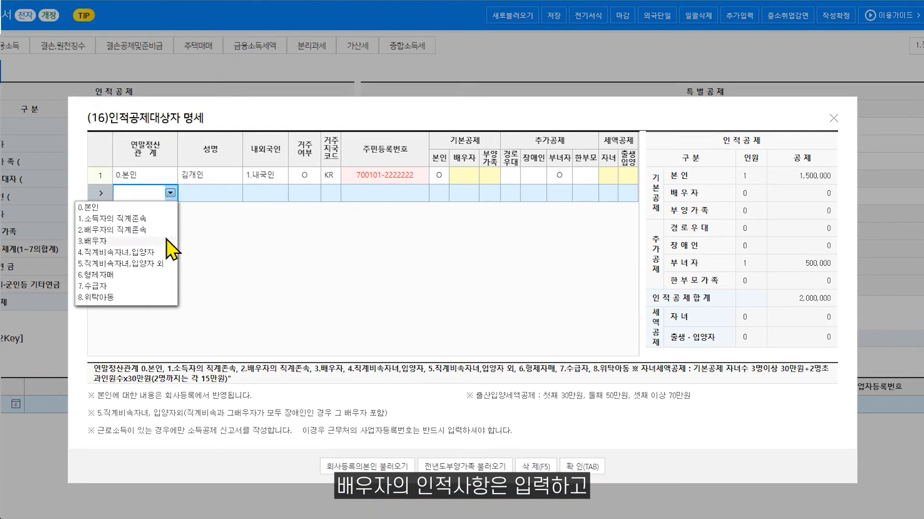
{"action": "left_click", "coordinate": [166, 239]}
{"action": "key", "text": "Return"}
{"action": "type", "text": "김길동"}
{"action": "key", "text": "Return"}
{"action": "key", "text": "Return"}
{"action": "key", "text": "Return"}
{"action": "key", "text": "Return"}
{"action": "type", "text": "721111-1111111"}
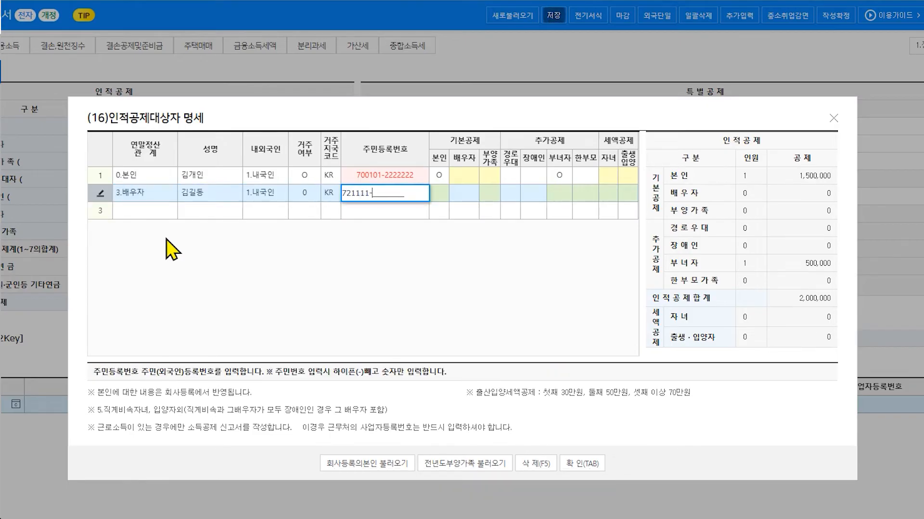
{"action": "key", "text": "Return"}
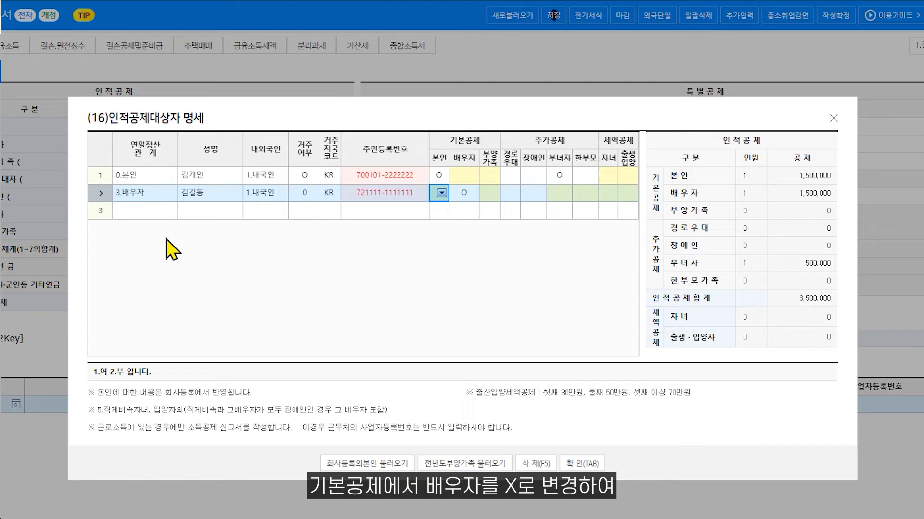
Step: Set the spouse's basic deduction (배우자) to X and confirm the personal deduction details
{"action": "left_click", "coordinate": [474, 194]}
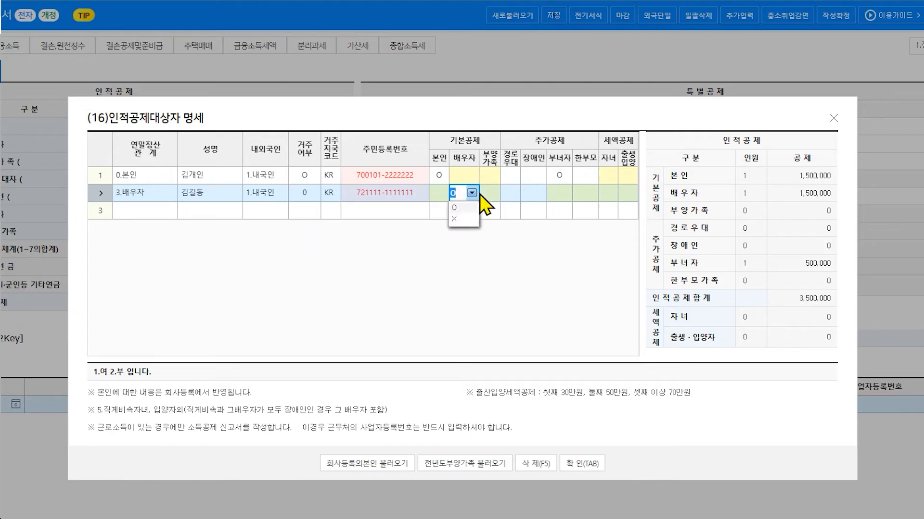
{"action": "left_click", "coordinate": [472, 218]}
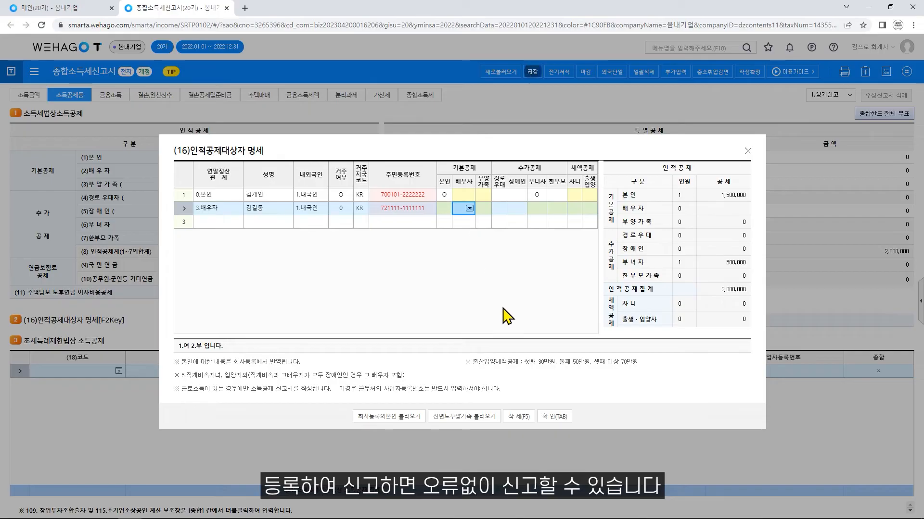
{"action": "left_click", "coordinate": [554, 417]}
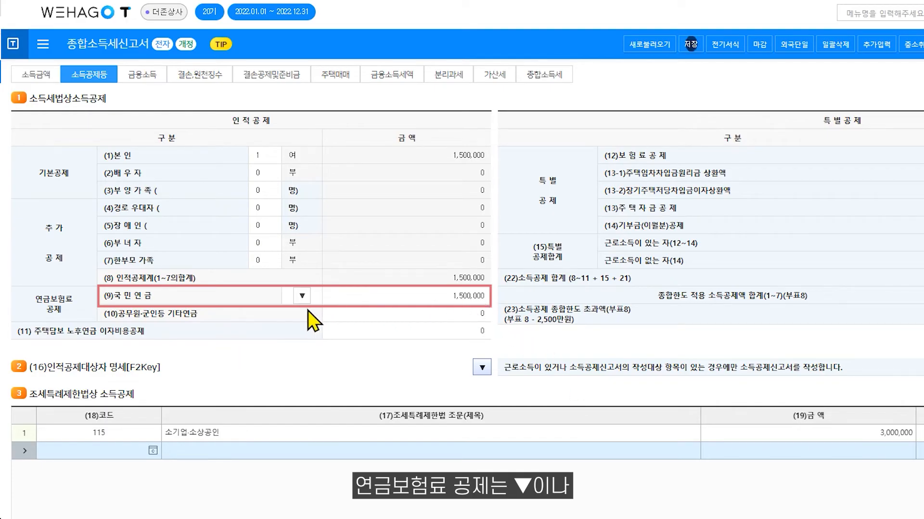
Step: Check the national pension (국민연금) amount in the insurance premium deduction details and confirm them
{"action": "left_click", "coordinate": [423, 296]}
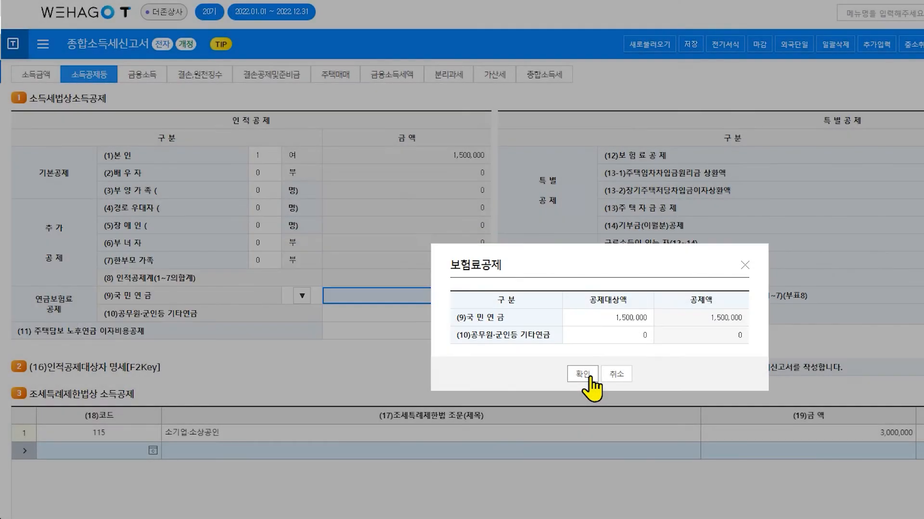
{"action": "left_click", "coordinate": [582, 374]}
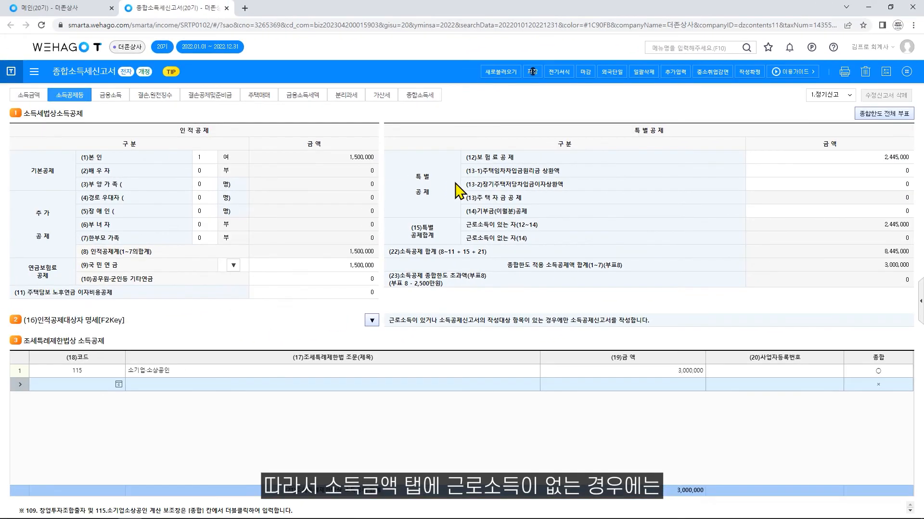
Step: Clear the total revenue (총수입금액) of the code 51 income column to 0, then return to the income deductions section
{"action": "left_click", "coordinate": [41, 99]}
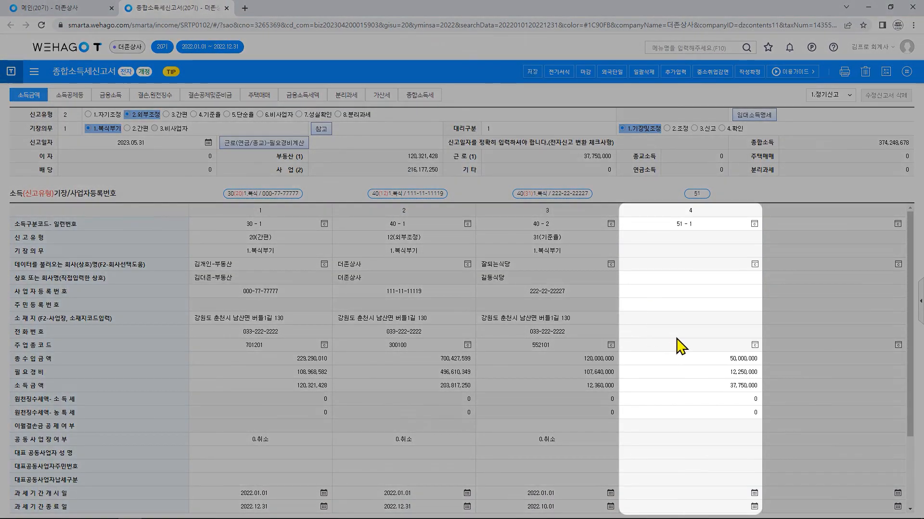
{"action": "left_click", "coordinate": [721, 358]}
{"action": "key", "text": "BackSpace"}
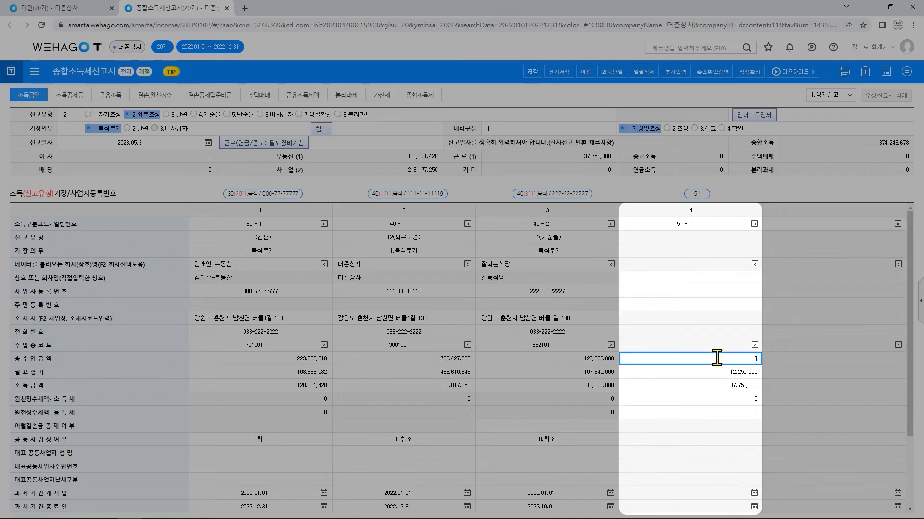
{"action": "key", "text": "Return"}
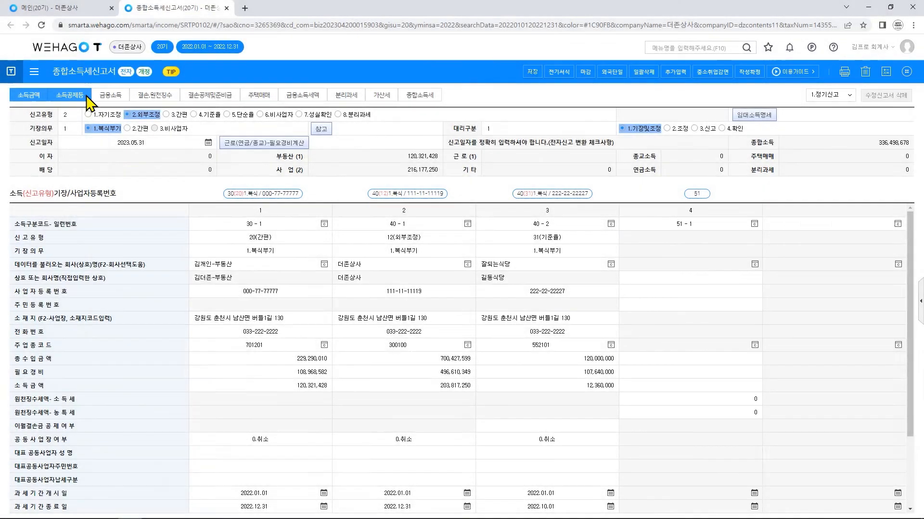
{"action": "left_click", "coordinate": [67, 96]}
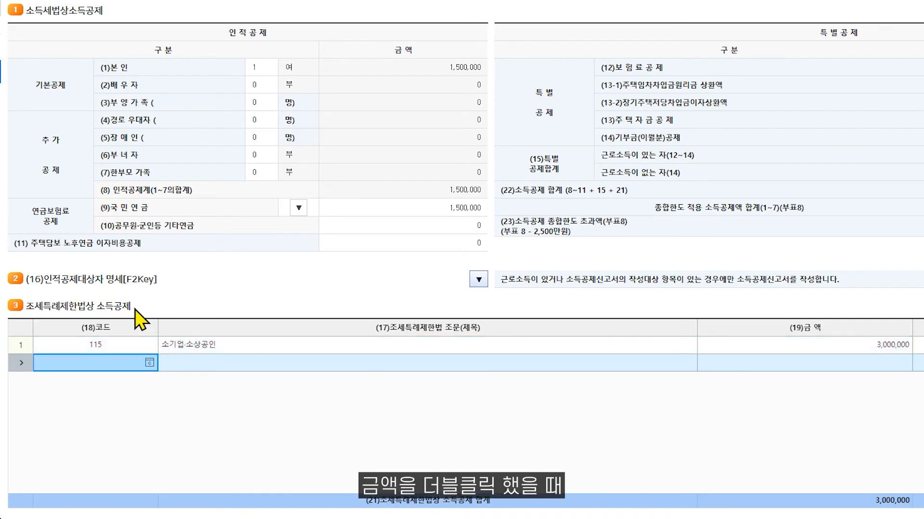
Step: For the code 115 small-business deduction, set the 2016-or-after subscriber option to 1 (사업), recalculate, and apply the amount
{"action": "double_click", "coordinate": [695, 347]}
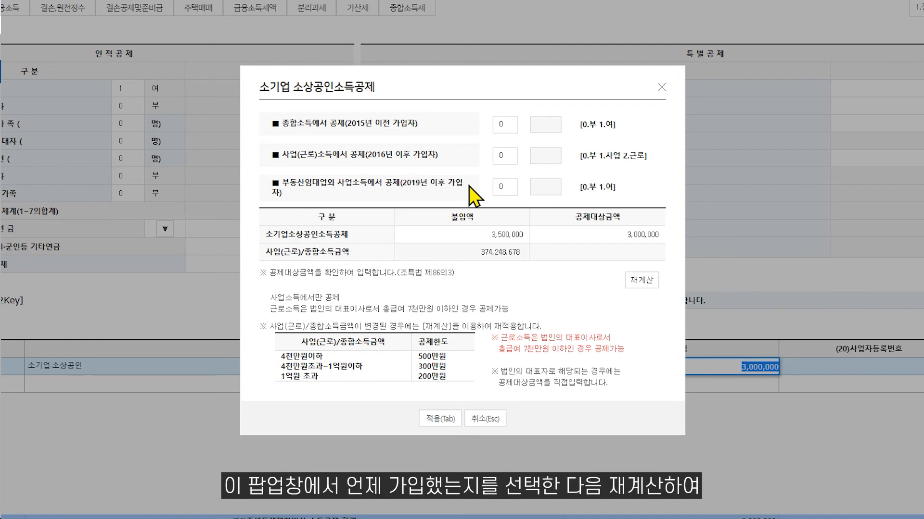
{"action": "left_click", "coordinate": [500, 156]}
{"action": "left_click", "coordinate": [525, 169]}
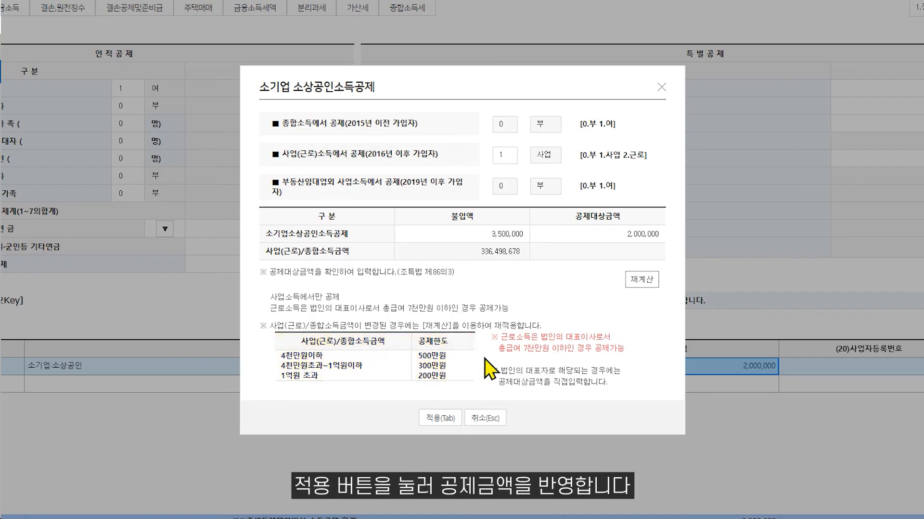
{"action": "left_click", "coordinate": [442, 418]}
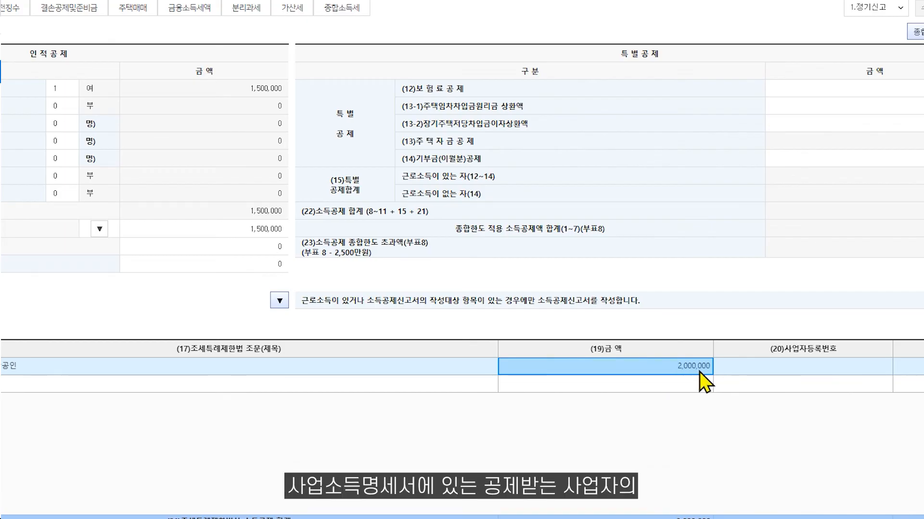
Step: Enter the business registration number (사업자등록번호) of the business receiving the deduction in the code 115 row
{"action": "left_click", "coordinate": [764, 370]}
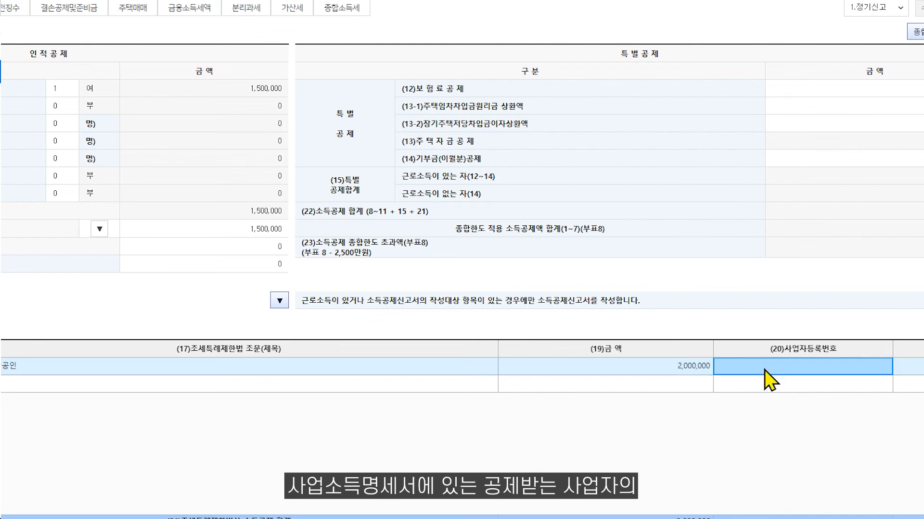
{"action": "left_click", "coordinate": [764, 371]}
{"action": "type", "text": "111-11-11119"}
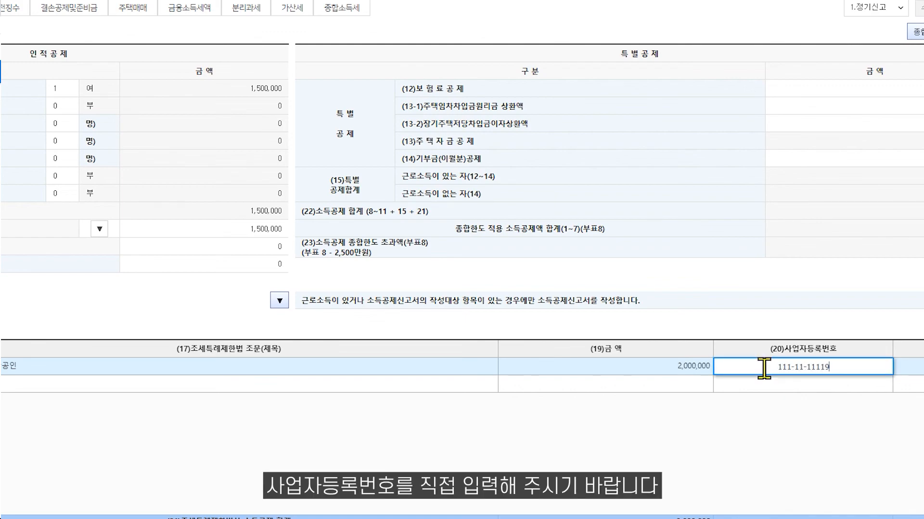
{"action": "key", "text": "Return"}
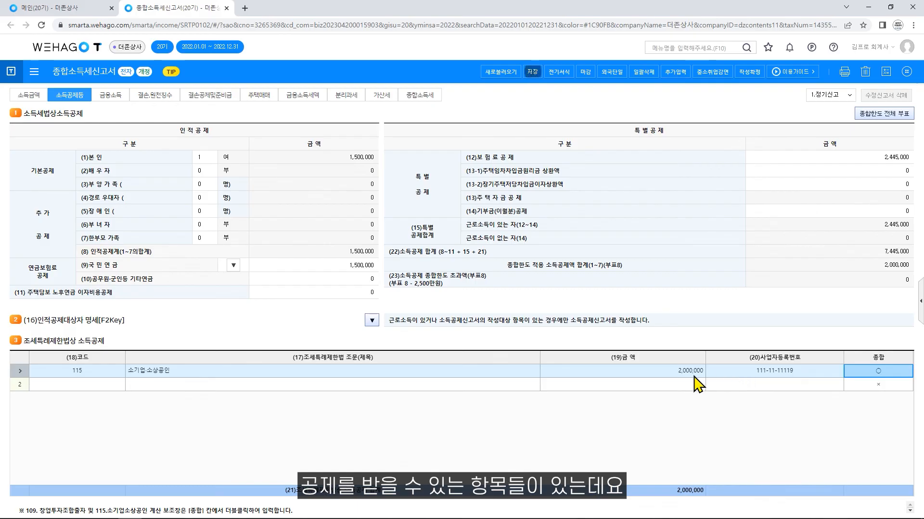
Step: View the list of special tax law income deduction codes, then open the overall limit calculation schedule (종합한도 계산부표)
{"action": "left_click", "coordinate": [81, 385]}
{"action": "double_click", "coordinate": [81, 385]}
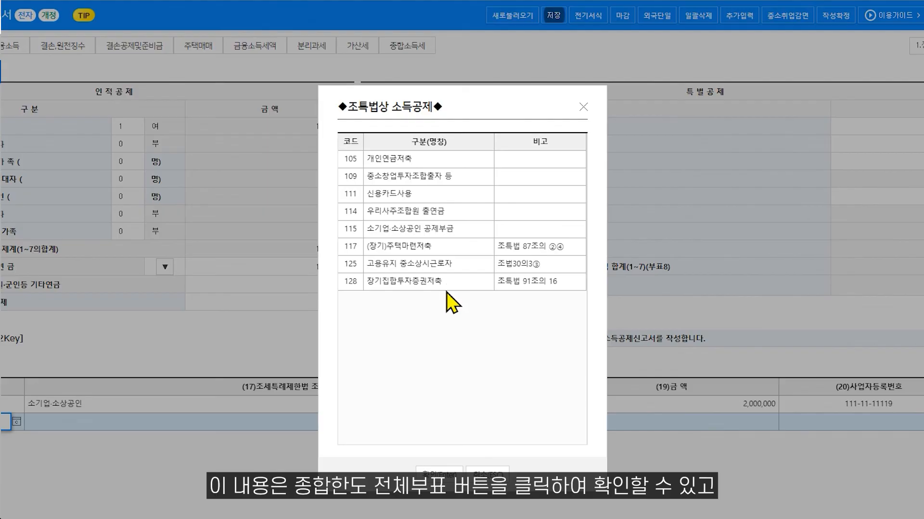
{"action": "left_click", "coordinate": [441, 475]}
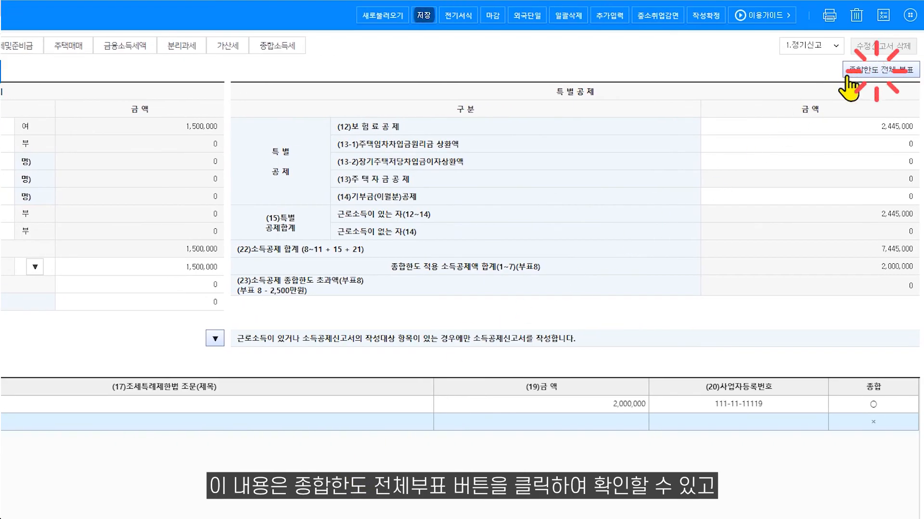
{"action": "left_click", "coordinate": [860, 74]}
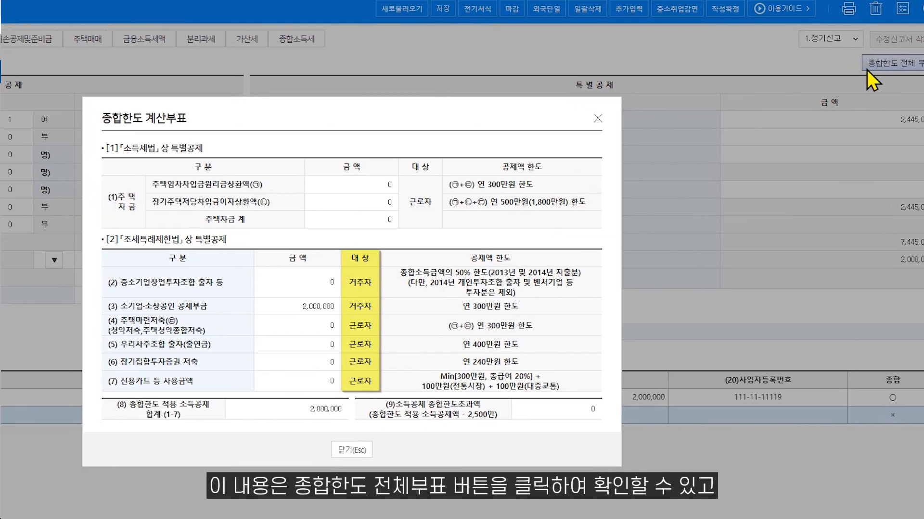